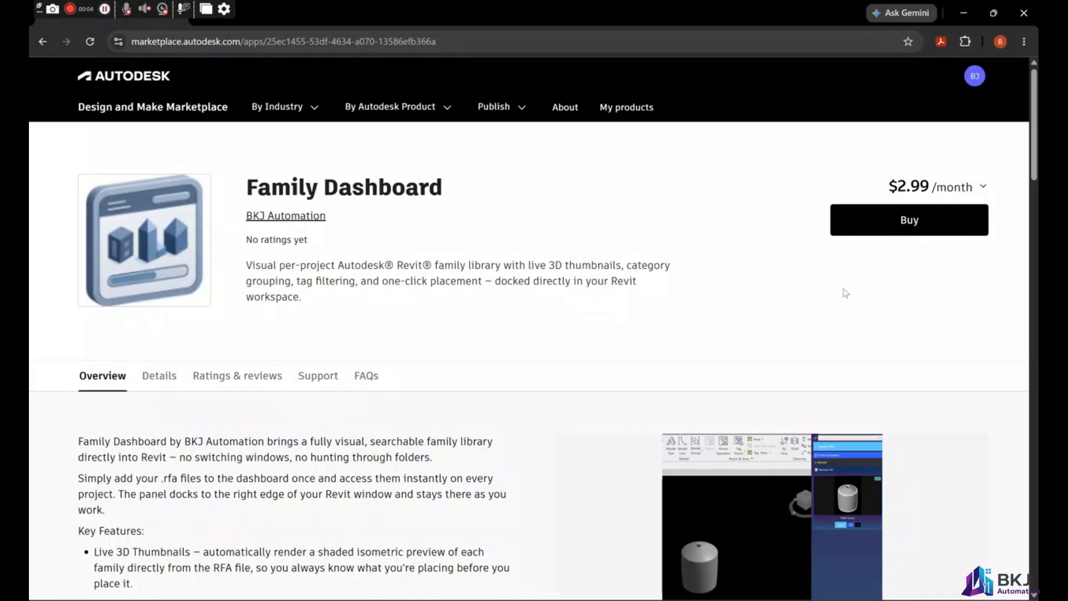
Step: Review the Family Dashboard marketplace listing, including its key features, supported Revit versions and release details
{"action": "scroll", "coordinate": [879, 306], "scroll_direction": "down", "scroll_amount": 4}
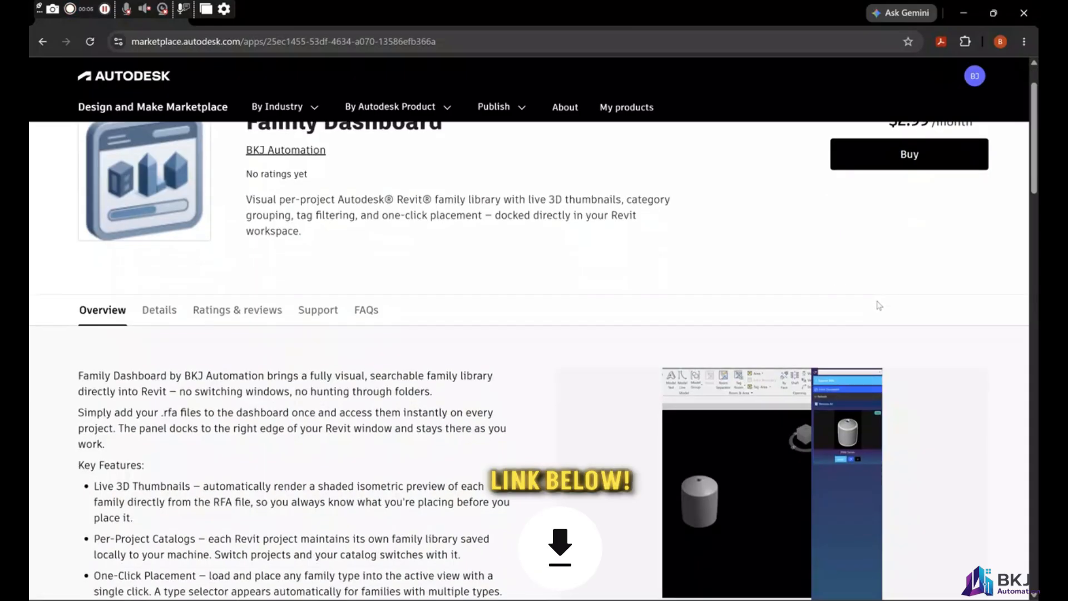
{"action": "scroll", "coordinate": [876, 310], "scroll_direction": "down", "scroll_amount": 5}
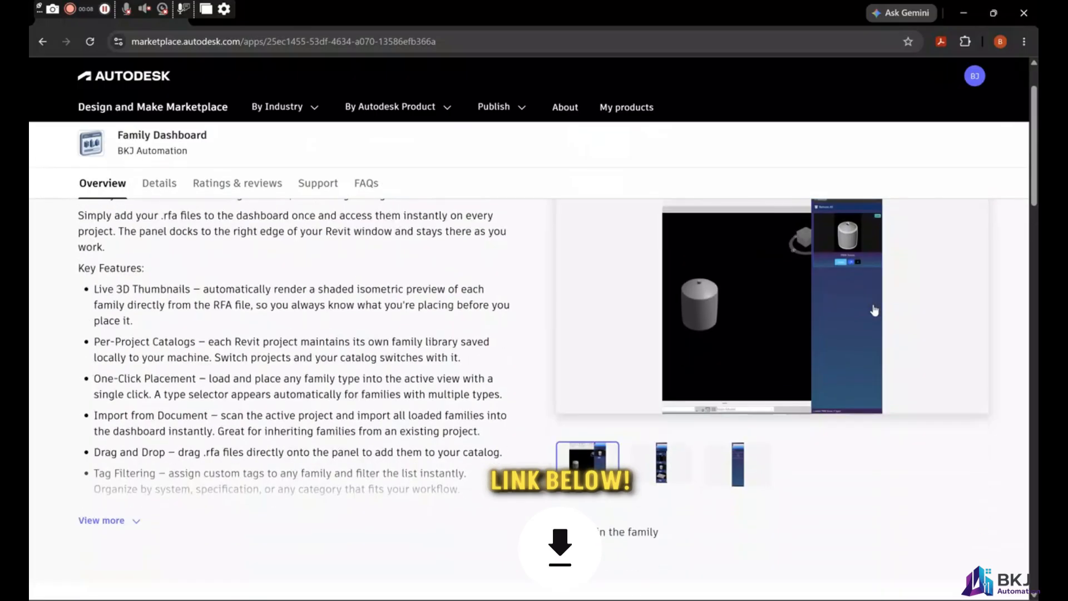
{"action": "scroll", "coordinate": [876, 309], "scroll_direction": "down", "scroll_amount": 4}
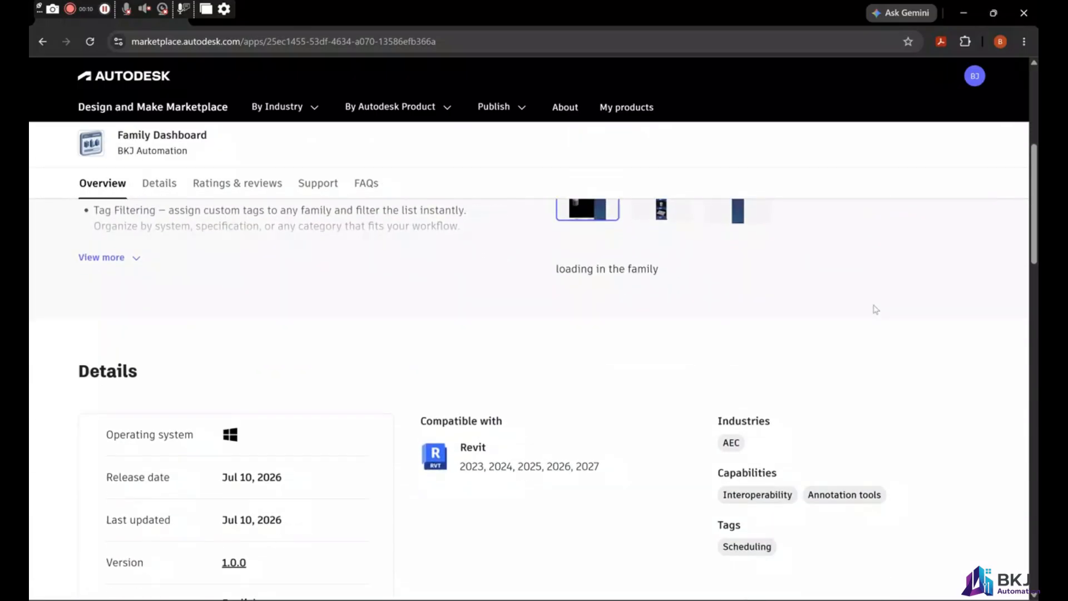
{"action": "scroll", "coordinate": [876, 311], "scroll_direction": "down", "scroll_amount": 3}
{"action": "scroll", "coordinate": [874, 312], "scroll_direction": "up", "scroll_amount": 11}
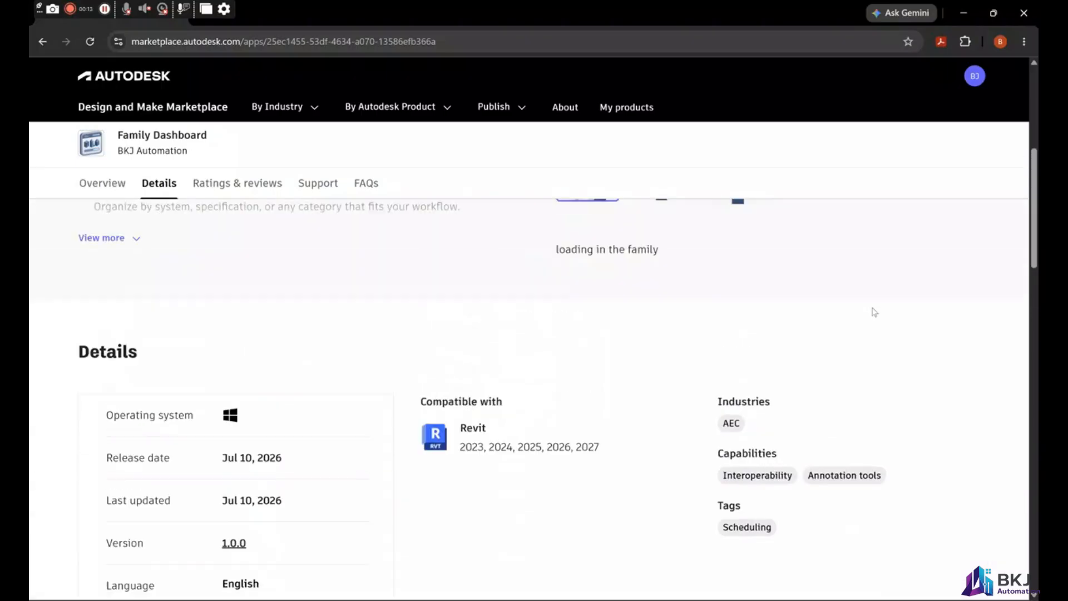
{"action": "scroll", "coordinate": [874, 313], "scroll_direction": "up", "scroll_amount": 2}
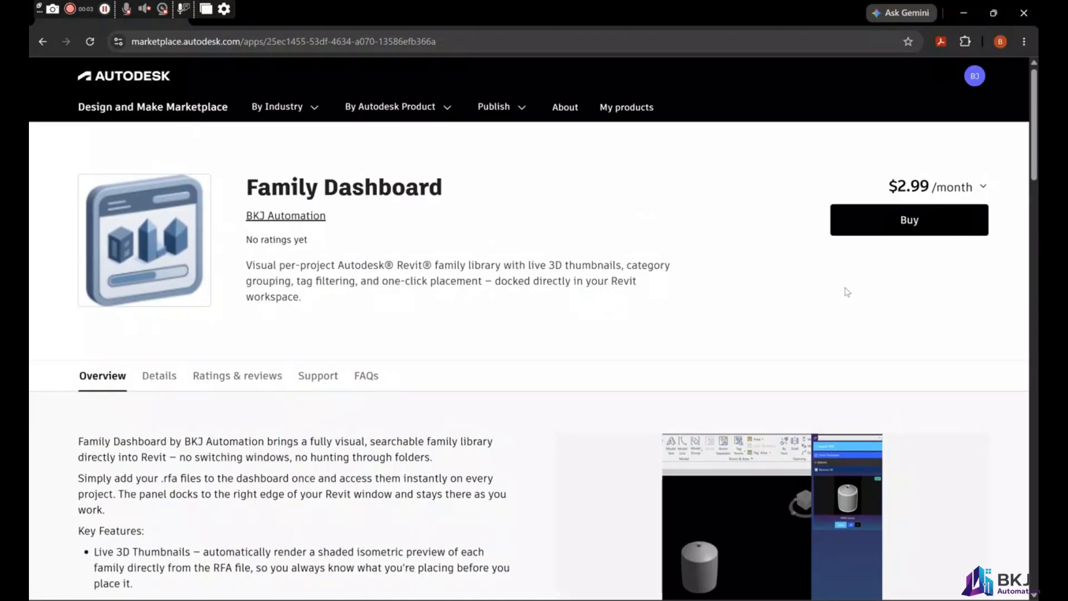
{"action": "scroll", "coordinate": [881, 302], "scroll_direction": "down", "scroll_amount": 3}
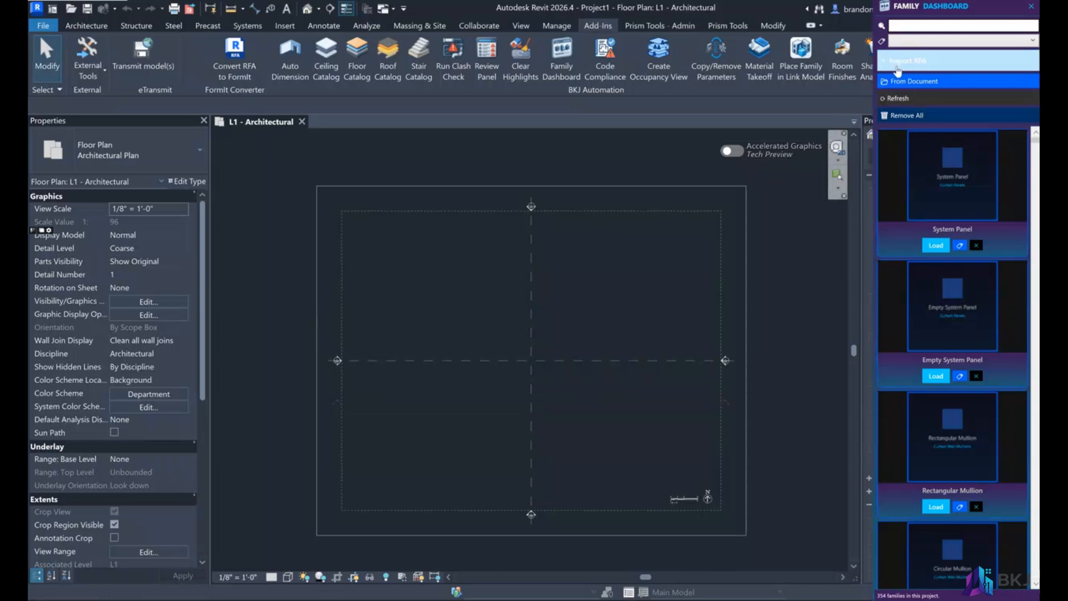
Step: Import Pipe_Fitting-Water_Treatment-Valsir-Polimask-v2019.rfa, PEI_Conduit Sleeve (1).rfa, _PEI Wall Blockout.rfa and Panel (1).rfa from Downloads into the Family Dashboard in Revit
{"action": "left_click", "coordinate": [897, 64]}
{"action": "left_click_drag", "start_coordinate": [676, 129], "coordinate": [488, 129]}
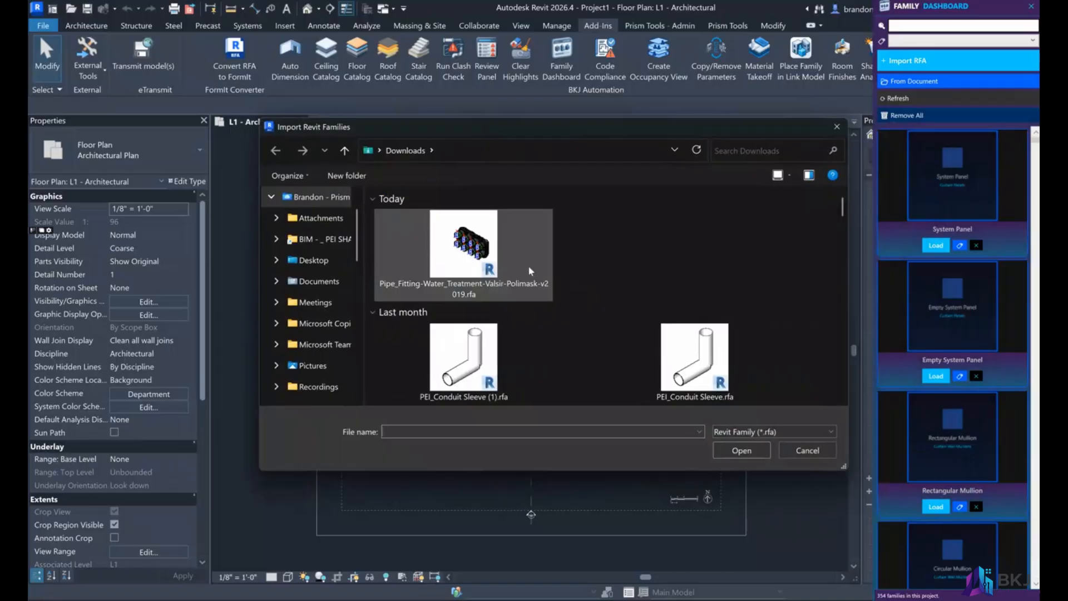
{"action": "left_click", "coordinate": [466, 245]}
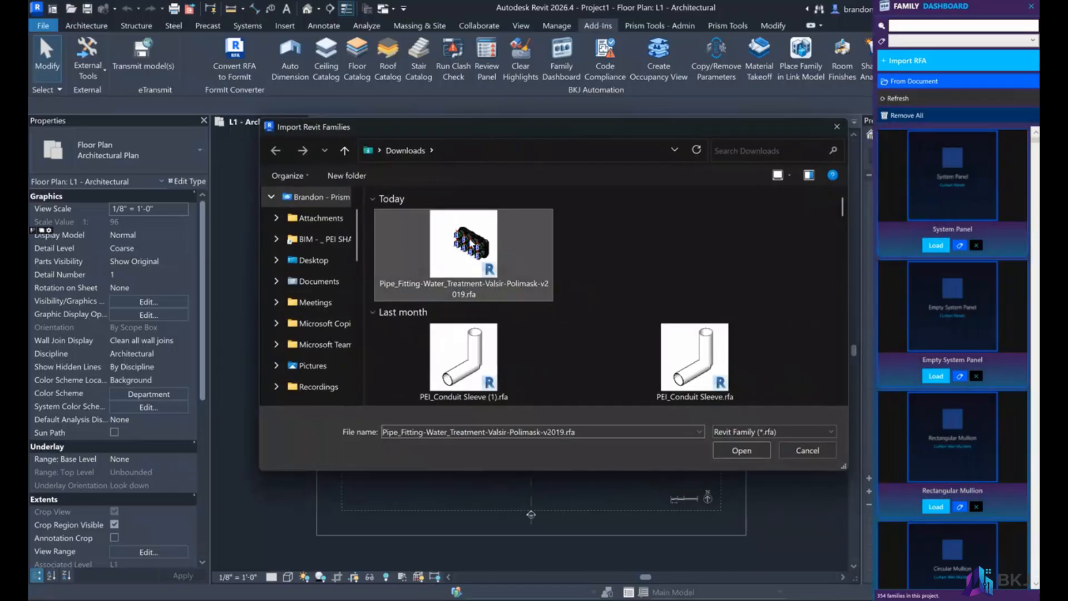
{"action": "left_click", "coordinate": [500, 362], "text": "ctrl"}
{"action": "scroll", "coordinate": [538, 316], "scroll_direction": "down", "scroll_amount": 2}
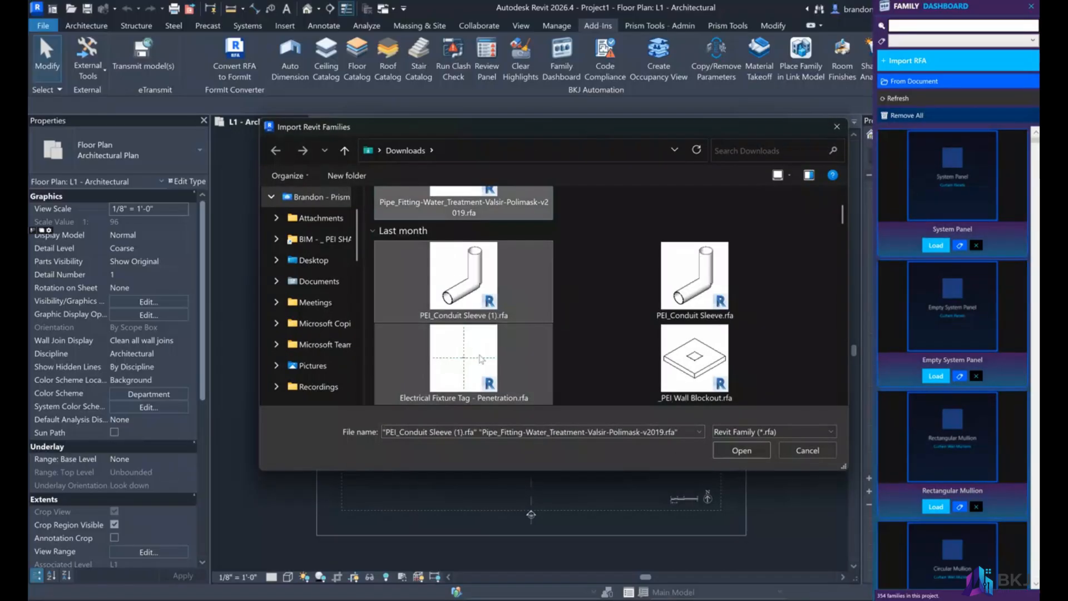
{"action": "left_click", "coordinate": [640, 352], "text": "ctrl"}
{"action": "scroll", "coordinate": [582, 349], "scroll_direction": "down", "scroll_amount": 2}
{"action": "left_click", "coordinate": [690, 360], "text": "ctrl"}
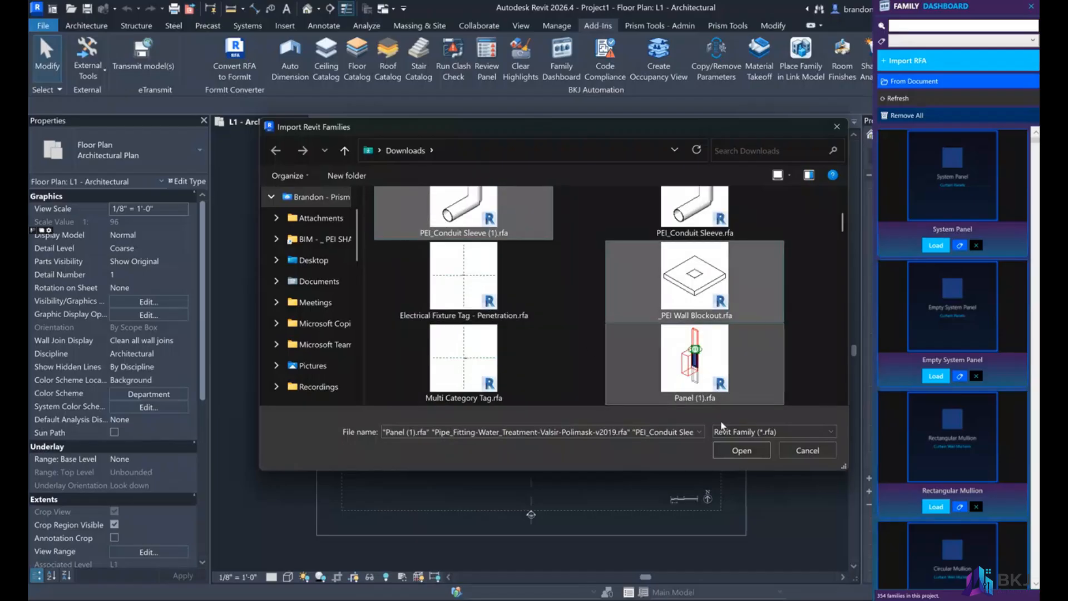
{"action": "left_click", "coordinate": [742, 450]}
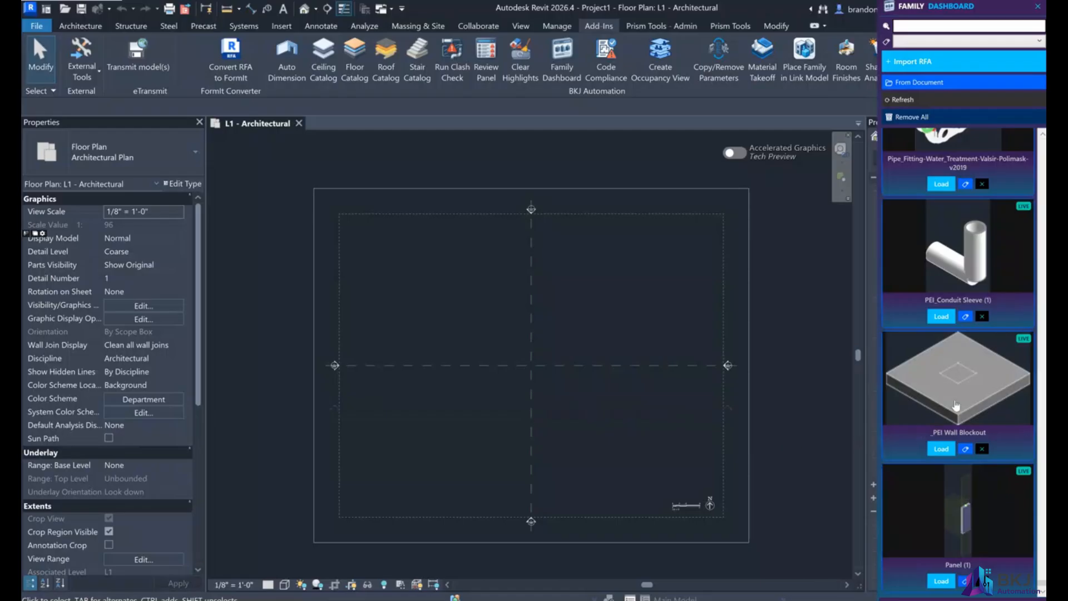
Step: Compare the live 3D thumbnails of the imported RFA families with the placeholder cards of the other families in the dashboard
{"action": "scroll", "coordinate": [980, 519], "scroll_direction": "up", "scroll_amount": 1}
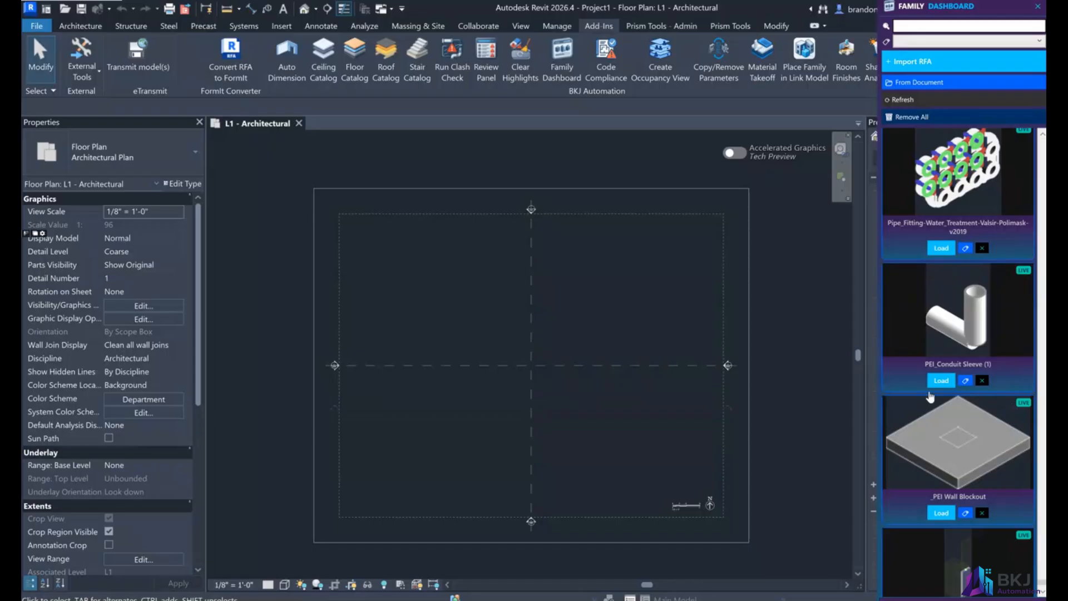
{"action": "scroll", "coordinate": [996, 363], "scroll_direction": "down", "scroll_amount": 2}
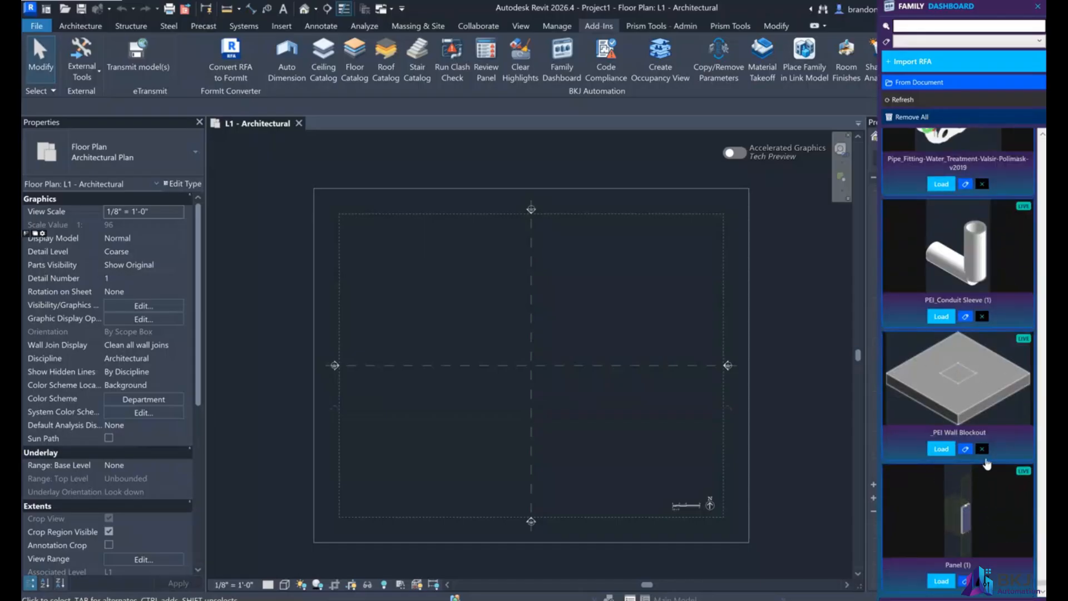
{"action": "scroll", "coordinate": [987, 301], "scroll_direction": "up", "scroll_amount": 10}
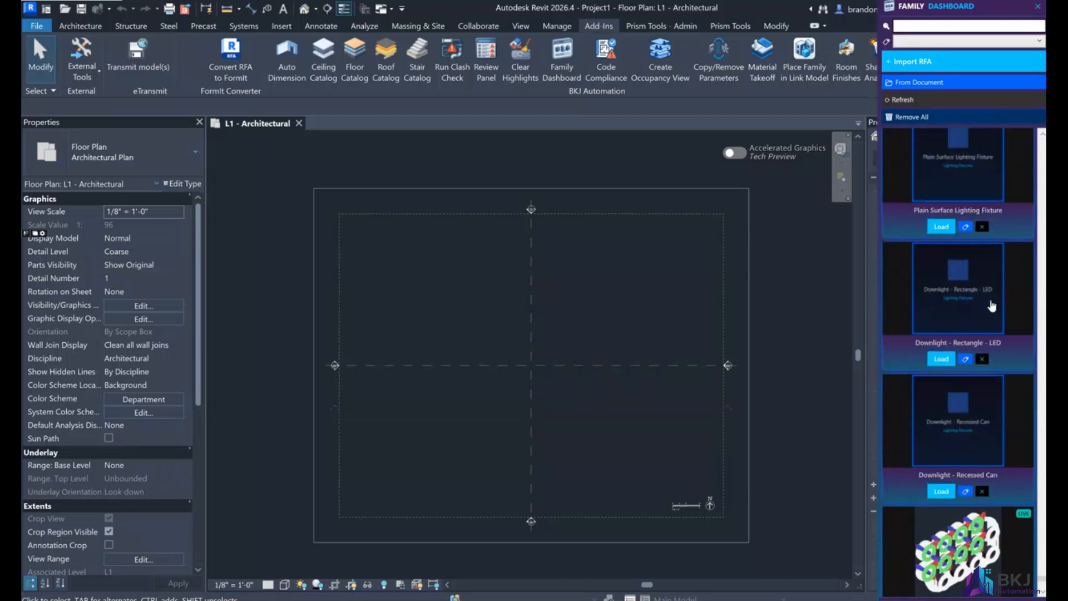
{"action": "scroll", "coordinate": [1025, 345], "scroll_direction": "up", "scroll_amount": 4}
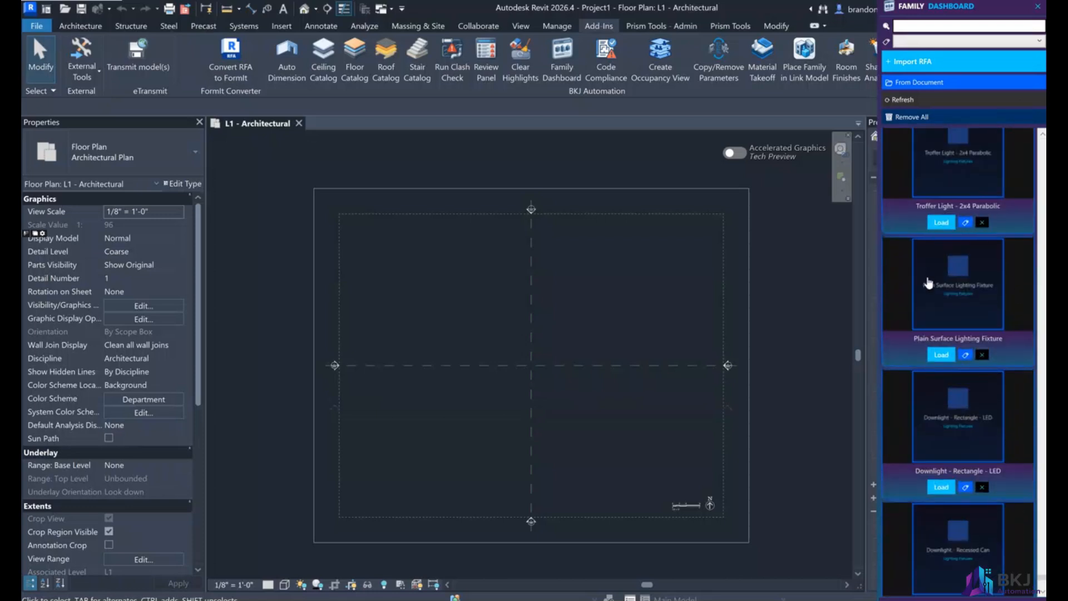
{"action": "scroll", "coordinate": [976, 312], "scroll_direction": "down", "scroll_amount": 5}
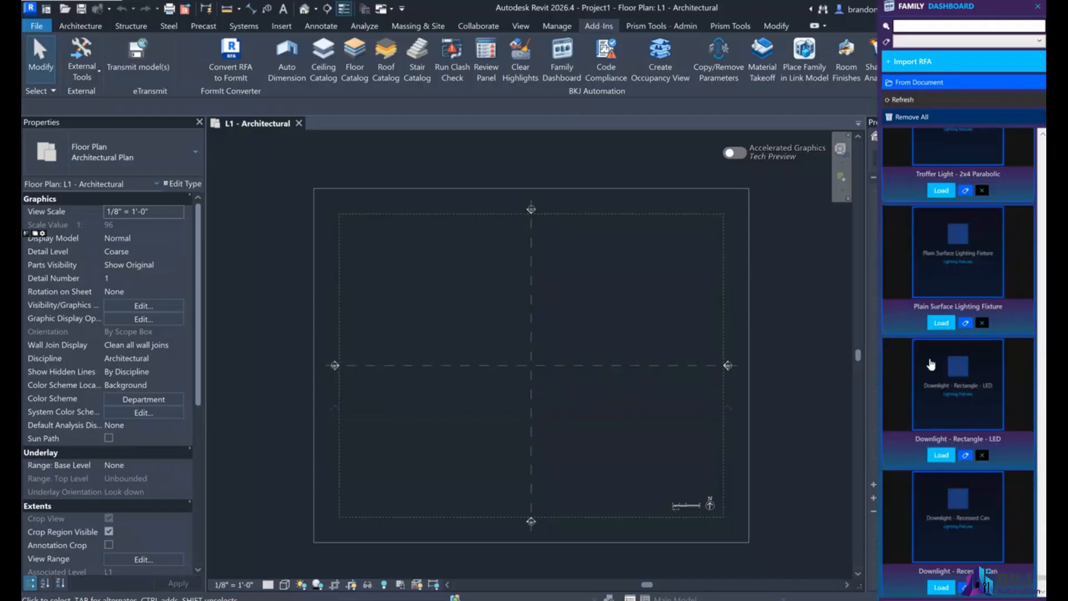
{"action": "scroll", "coordinate": [939, 368], "scroll_direction": "down", "scroll_amount": 1}
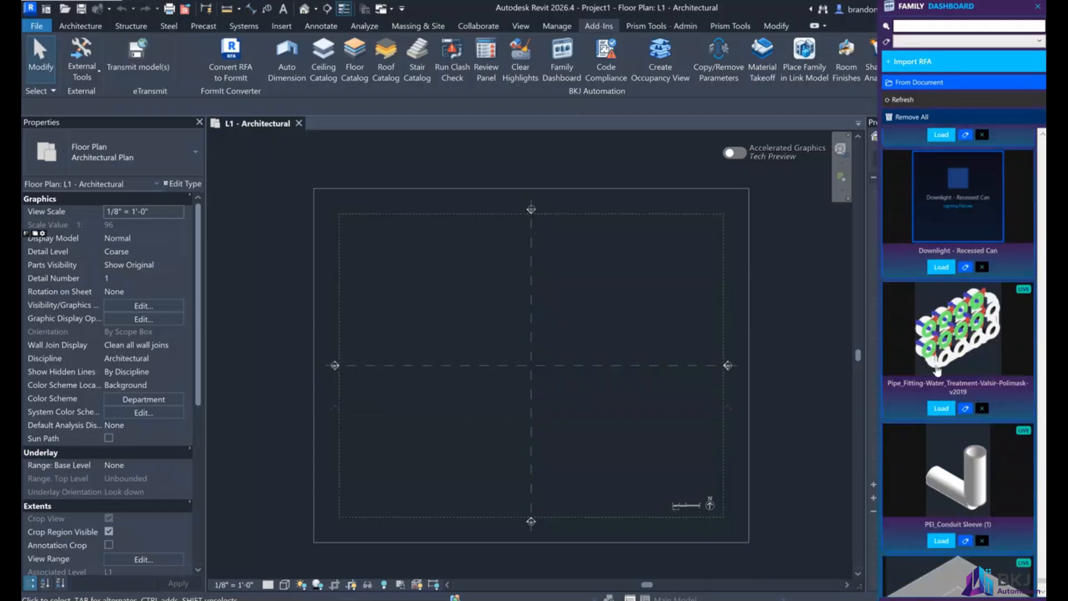
{"action": "scroll", "coordinate": [960, 438], "scroll_direction": "down", "scroll_amount": 1}
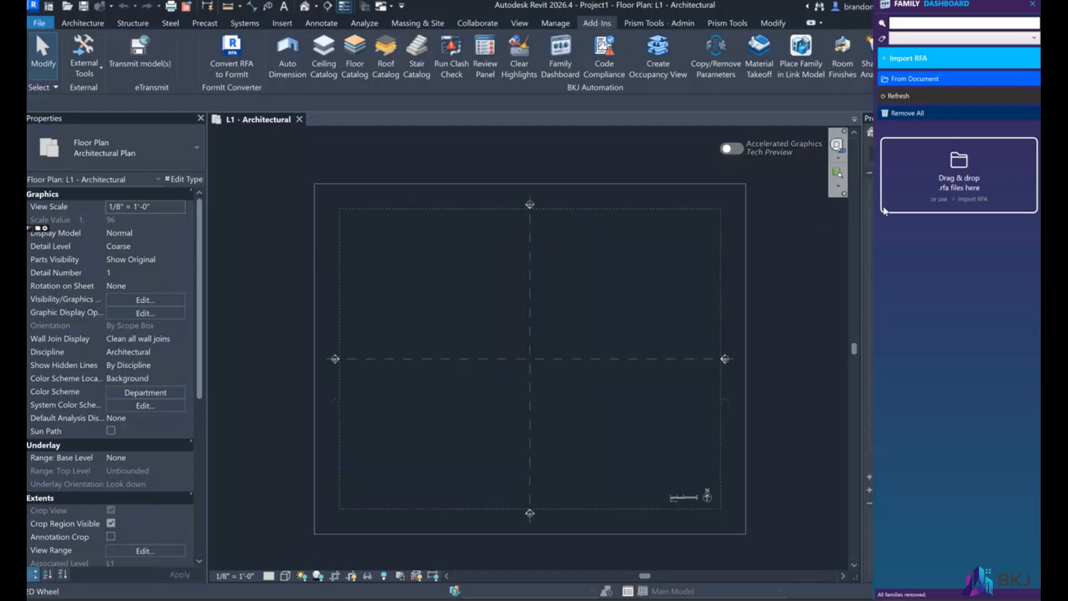
Step: Import all families of the current project document into the empty Family Dashboard catalog
{"action": "left_click", "coordinate": [924, 84]}
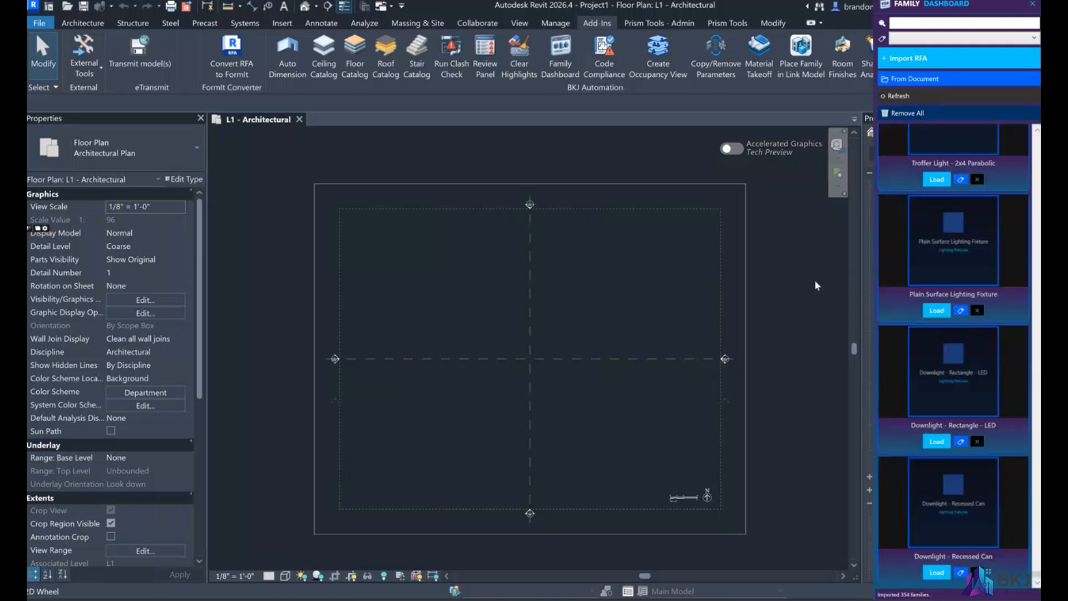
Step: Examine the families brought in from the document, from the lighting fixtures up to the structural columns and back to the list's end
{"action": "scroll", "coordinate": [985, 356], "scroll_direction": "up", "scroll_amount": 5}
{"action": "scroll", "coordinate": [987, 333], "scroll_direction": "up", "scroll_amount": 1}
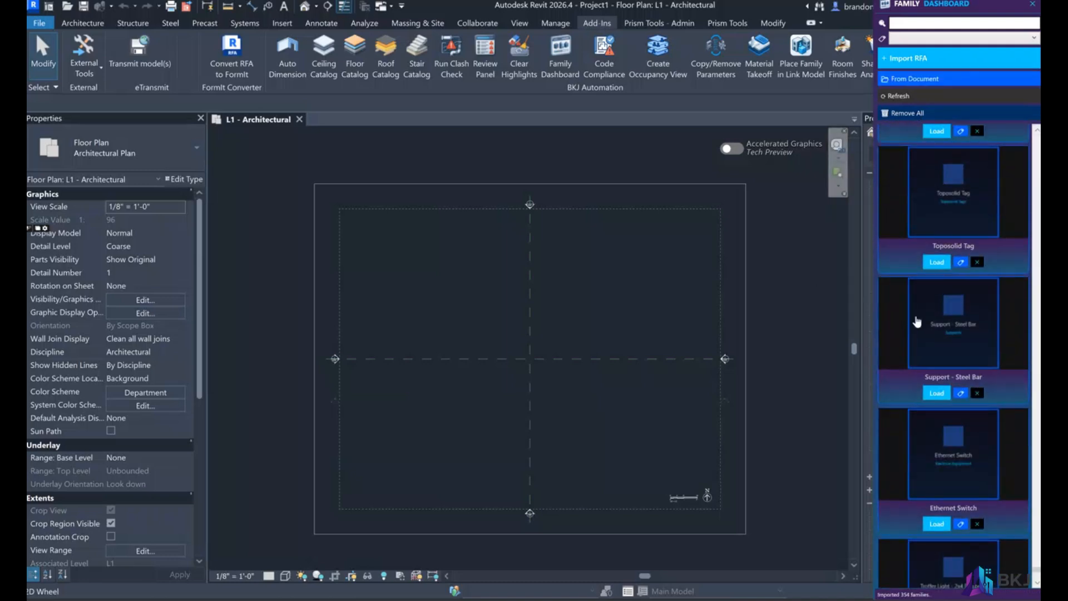
{"action": "scroll", "coordinate": [940, 384], "scroll_direction": "up", "scroll_amount": 4}
{"action": "scroll", "coordinate": [999, 415], "scroll_direction": "up", "scroll_amount": 10}
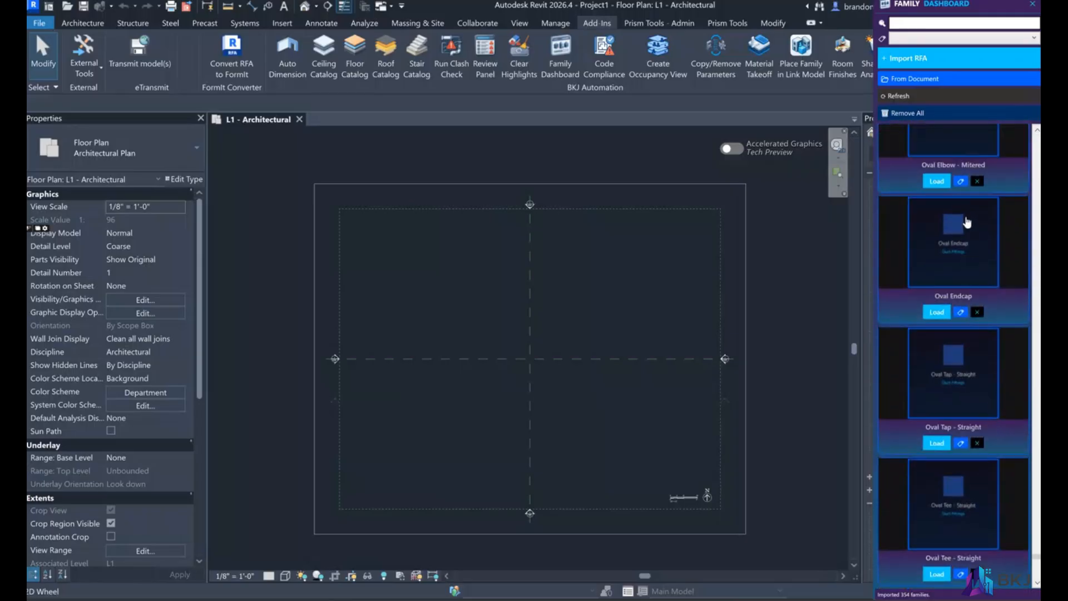
{"action": "scroll", "coordinate": [935, 217], "scroll_direction": "up", "scroll_amount": 6}
{"action": "scroll", "coordinate": [980, 188], "scroll_direction": "up", "scroll_amount": 10}
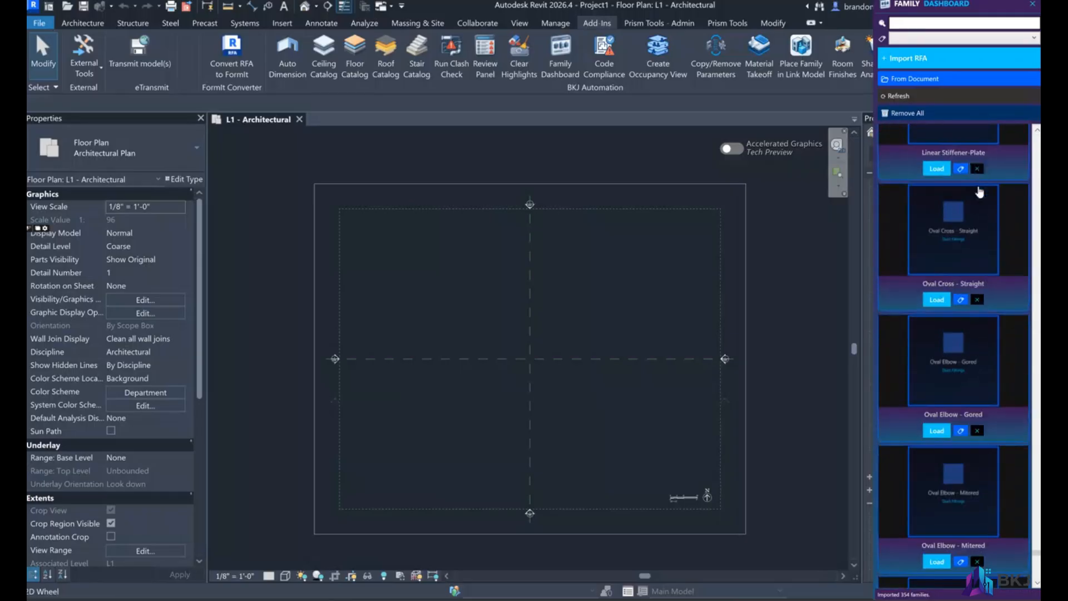
{"action": "scroll", "coordinate": [925, 324], "scroll_direction": "up", "scroll_amount": 12}
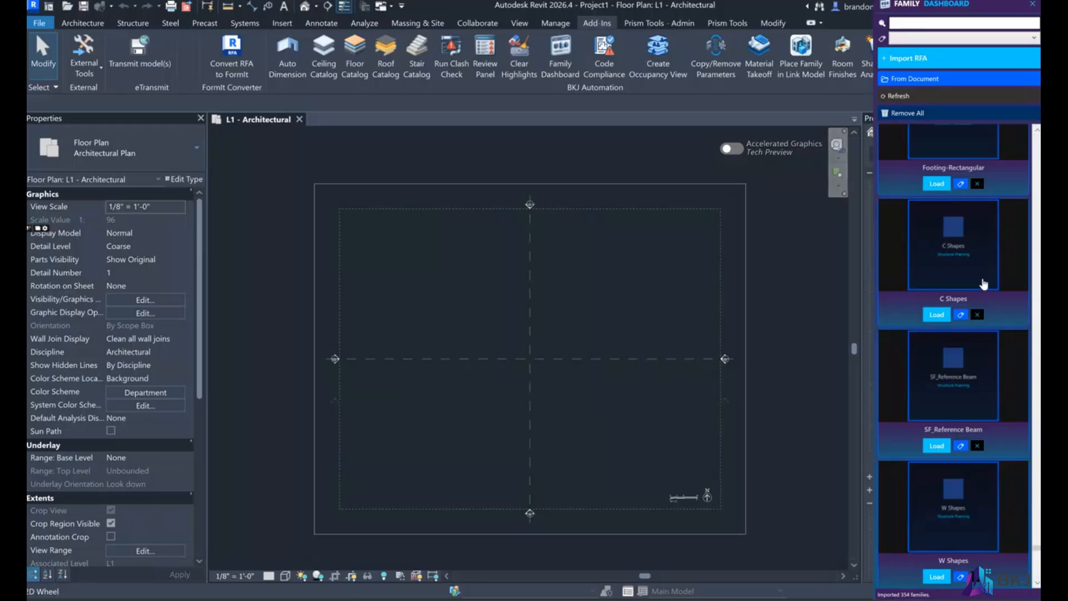
{"action": "scroll", "coordinate": [982, 286], "scroll_direction": "up", "scroll_amount": 4}
{"action": "scroll", "coordinate": [982, 286], "scroll_direction": "up", "scroll_amount": 6}
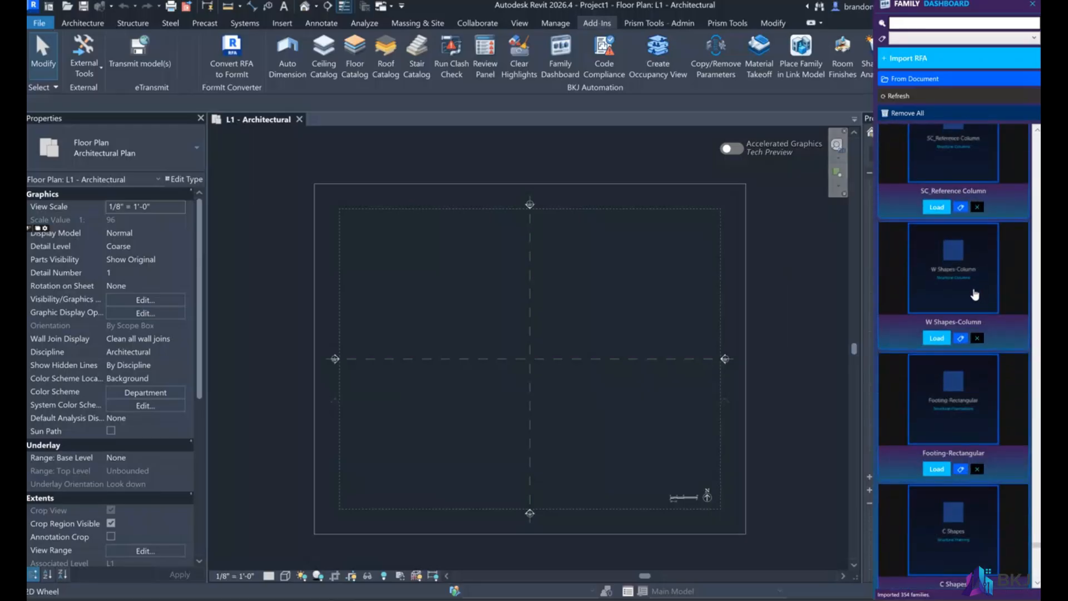
{"action": "scroll", "coordinate": [1003, 387], "scroll_direction": "down", "scroll_amount": 4}
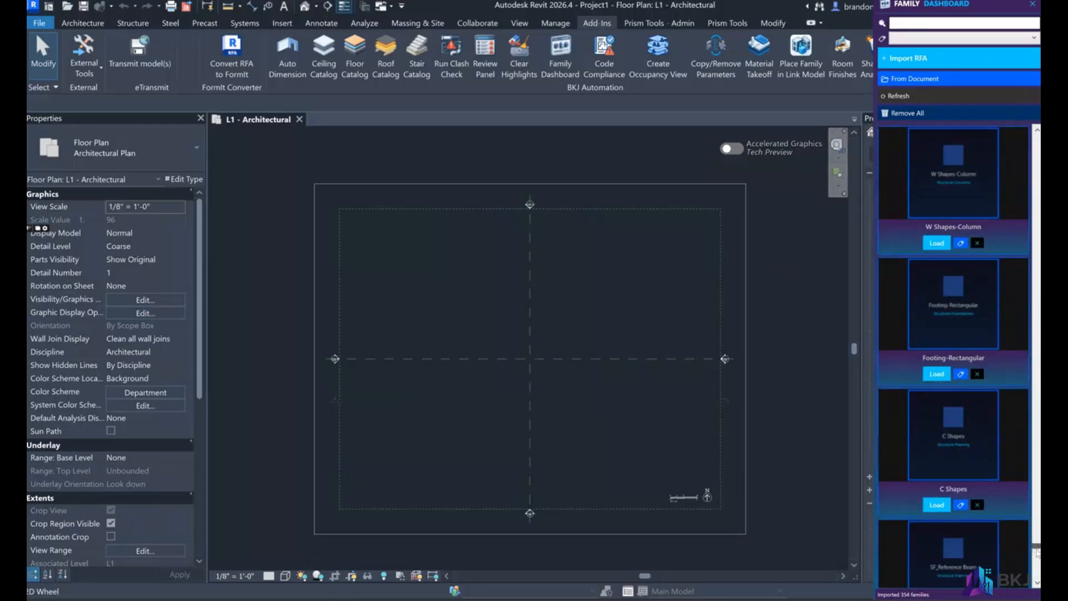
{"action": "left_click_drag", "start_coordinate": [1036, 549], "coordinate": [1036, 580]}
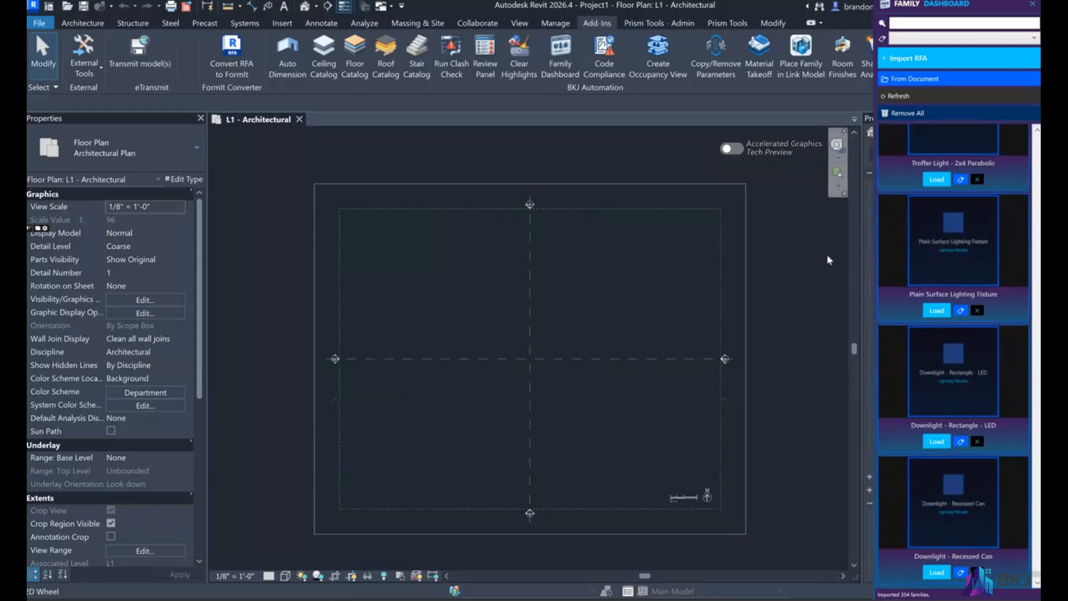
Step: Search the family catalog for "down", and replace that search with "panel"
{"action": "left_click", "coordinate": [915, 24]}
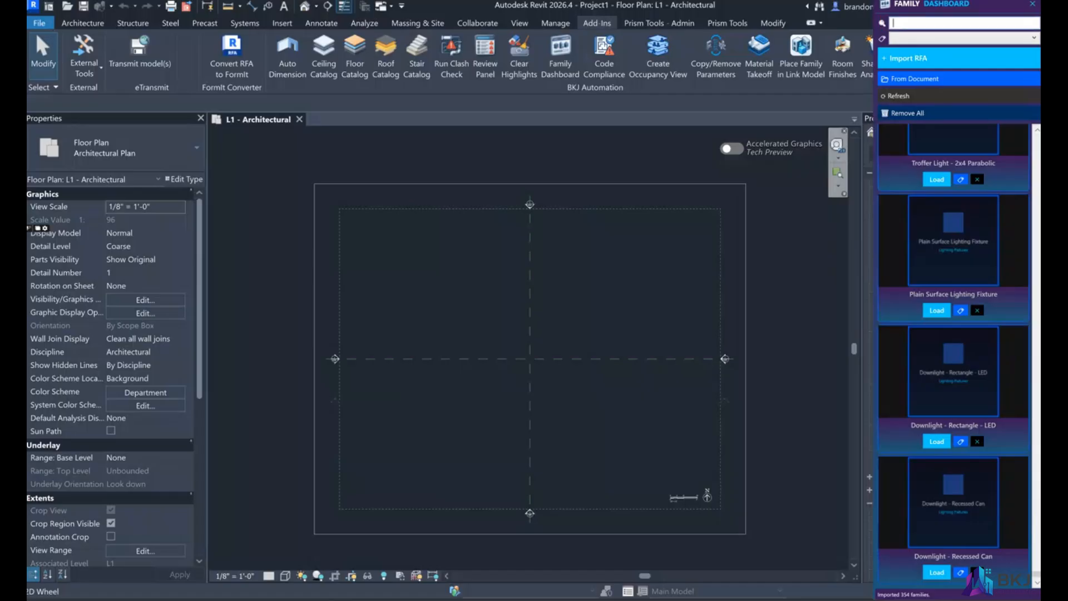
{"action": "type", "text": "down"}
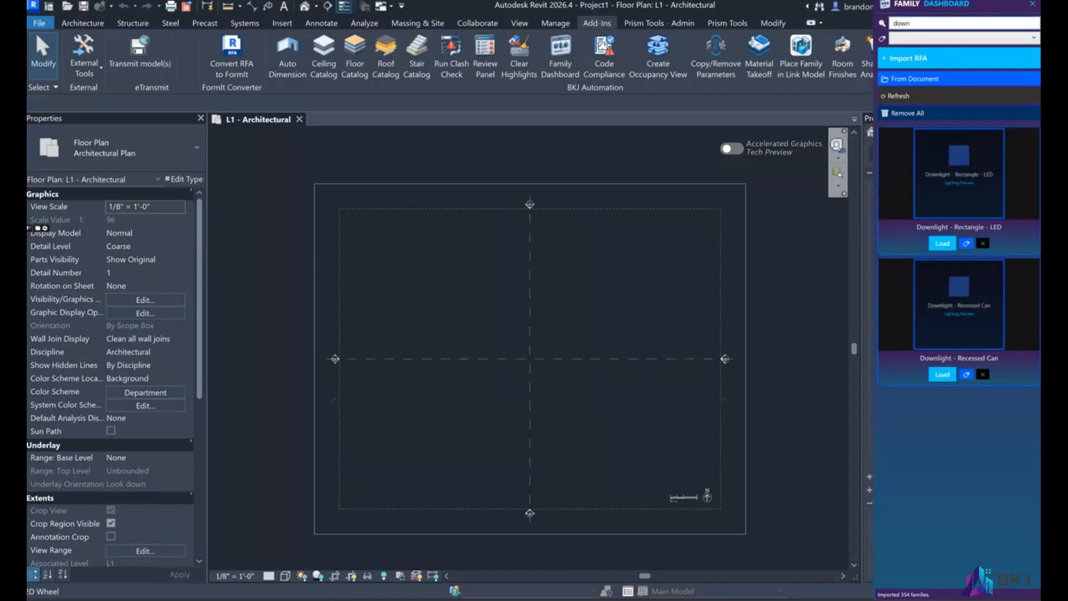
{"action": "key", "text": "BackSpace"}
{"action": "key", "text": "BackSpace"}
{"action": "key", "text": "BackSpace"}
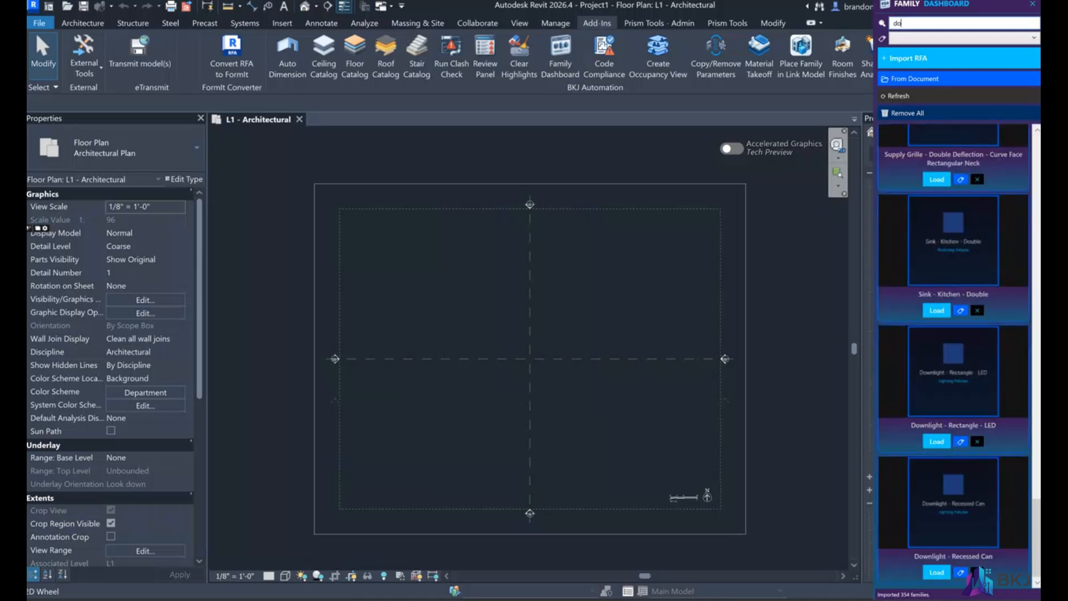
{"action": "key", "text": "BackSpace"}
{"action": "type", "text": "panel"}
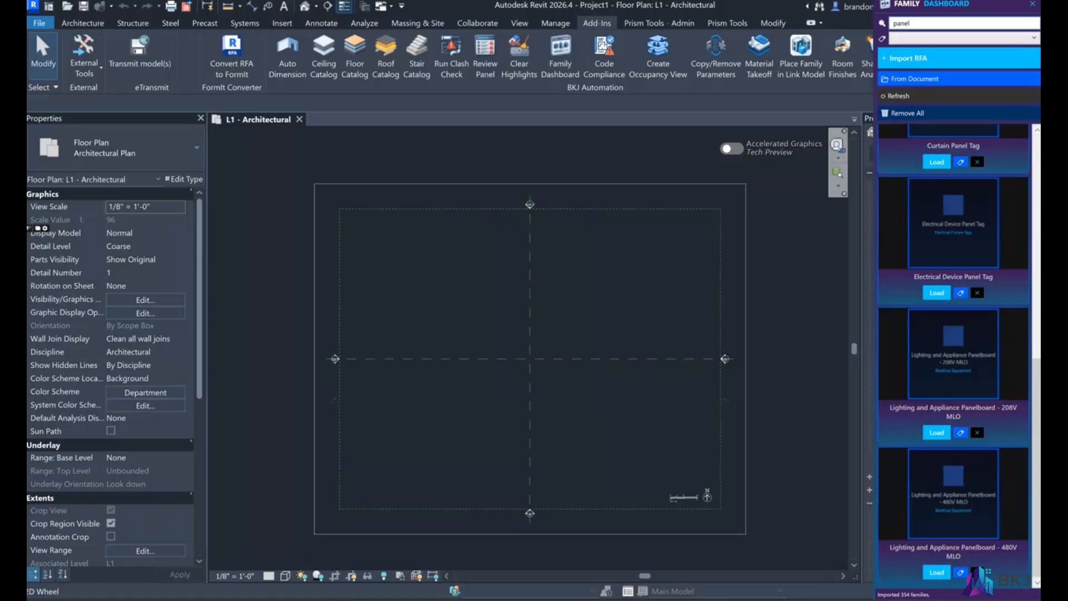
Step: Check the options of the dashboard's tag filter and clear the family search to list the full catalog
{"action": "key", "text": "BackSpace"}
{"action": "key", "text": "BackSpace"}
{"action": "key", "text": "BackSpace"}
{"action": "left_click", "coordinate": [989, 43]}
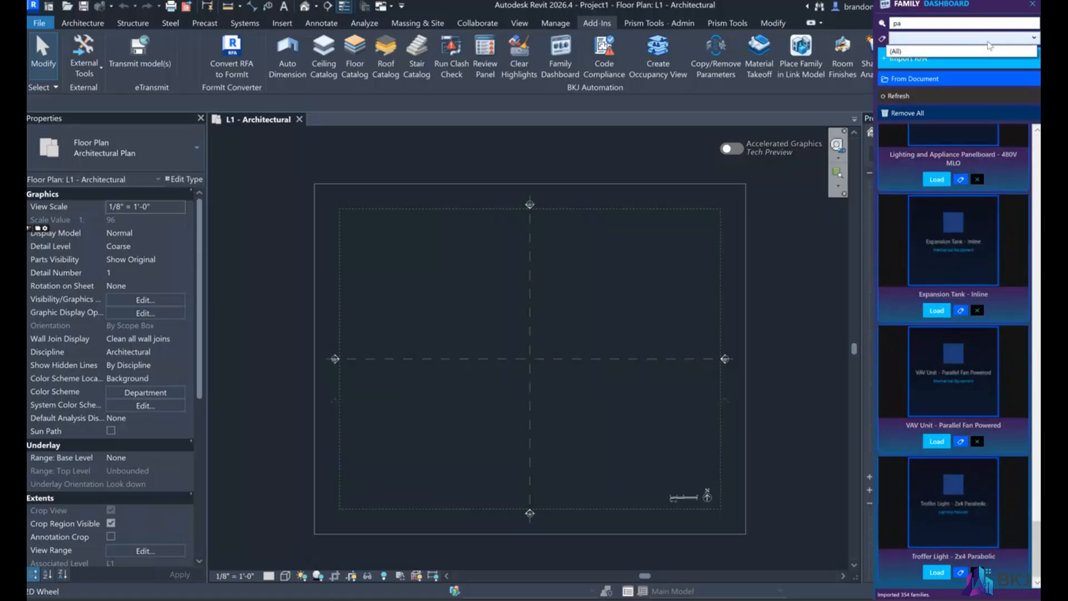
{"action": "left_click", "coordinate": [948, 38]}
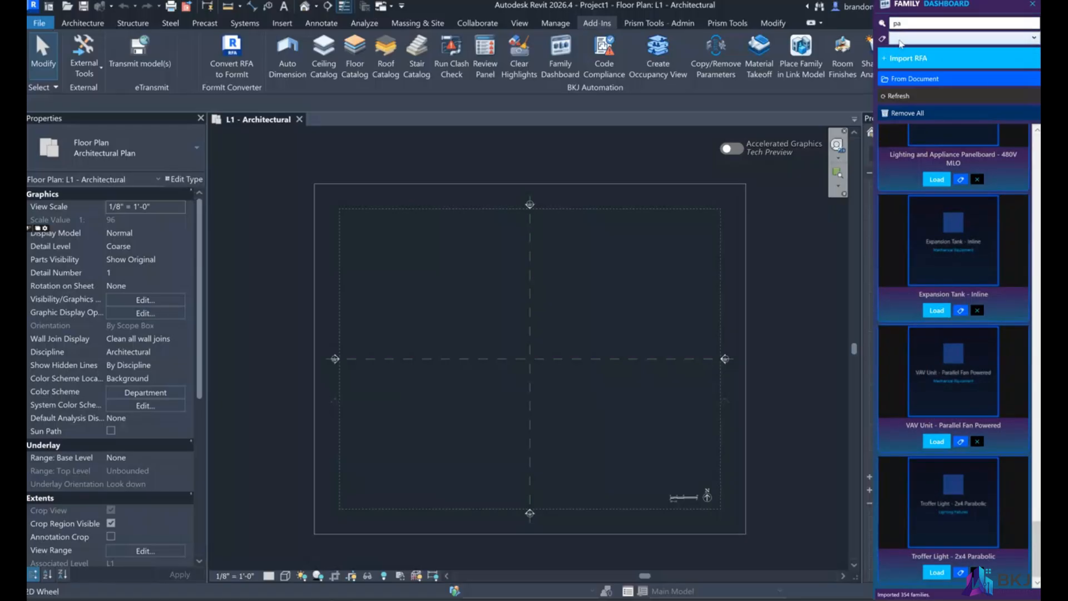
{"action": "left_click_drag", "start_coordinate": [913, 23], "coordinate": [872, 23]}
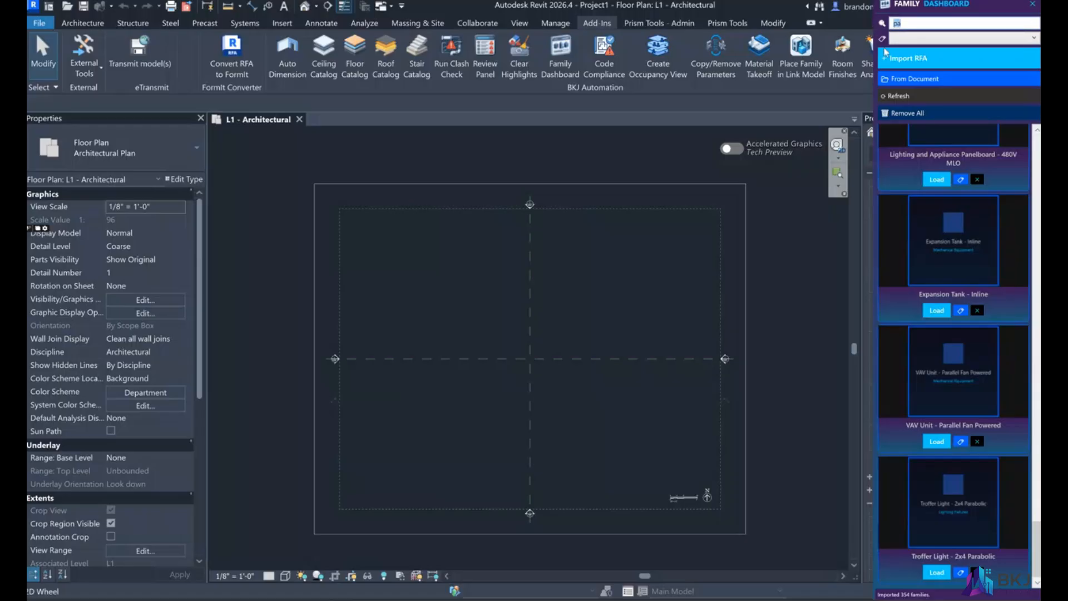
{"action": "key", "text": "BackSpace"}
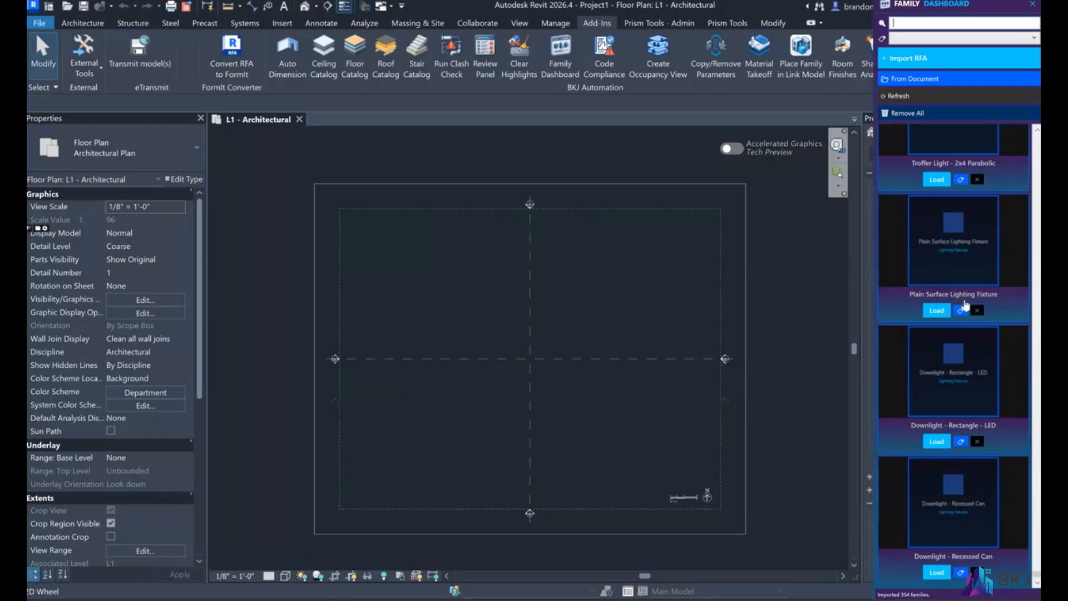
{"action": "scroll", "coordinate": [965, 305], "scroll_direction": "up", "scroll_amount": 2}
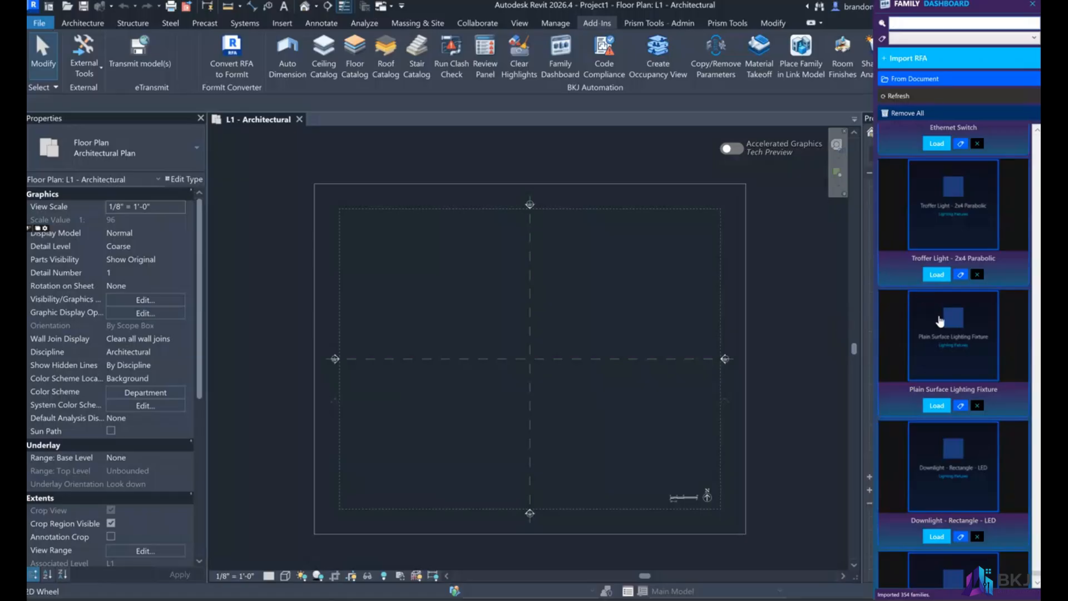
Step: Tag the Downlight - Recessed Can family in the catalog with "Light" and save the tag
{"action": "scroll", "coordinate": [957, 361], "scroll_direction": "down", "scroll_amount": 2}
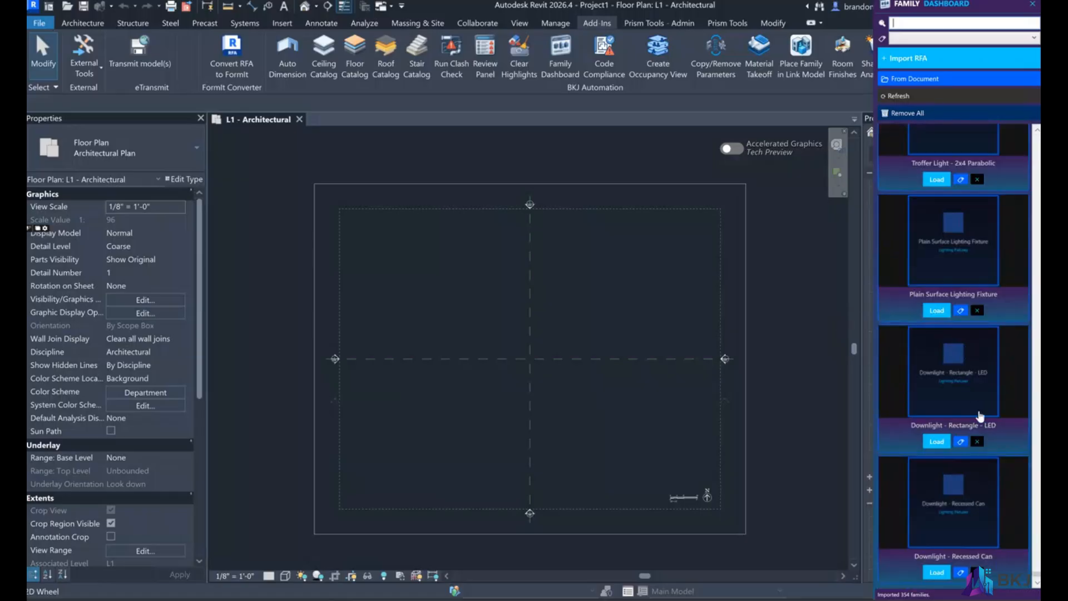
{"action": "left_click", "coordinate": [961, 573]}
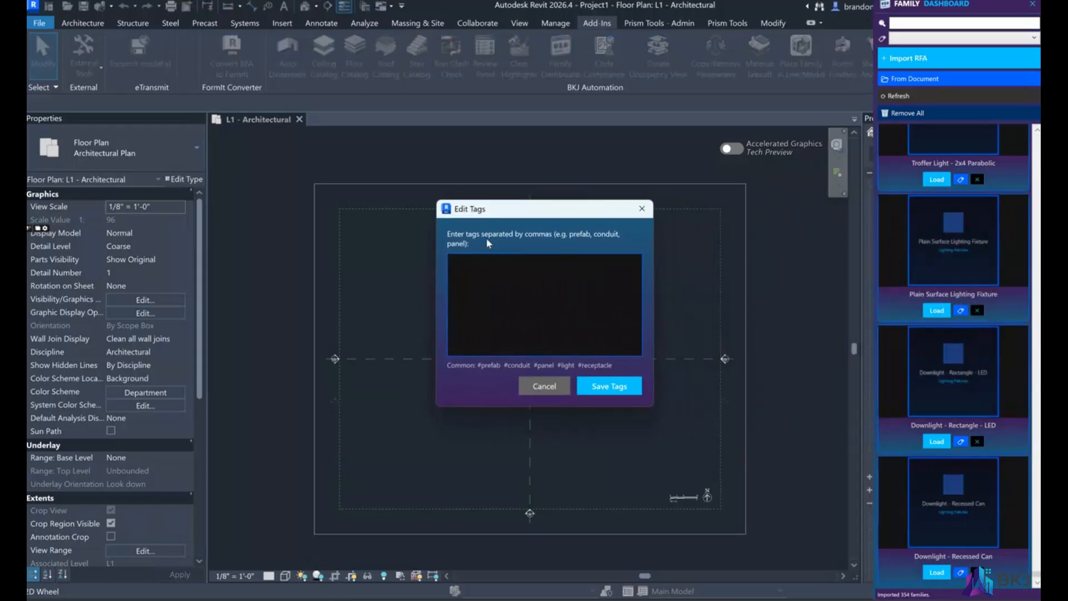
{"action": "type", "text": "Light"}
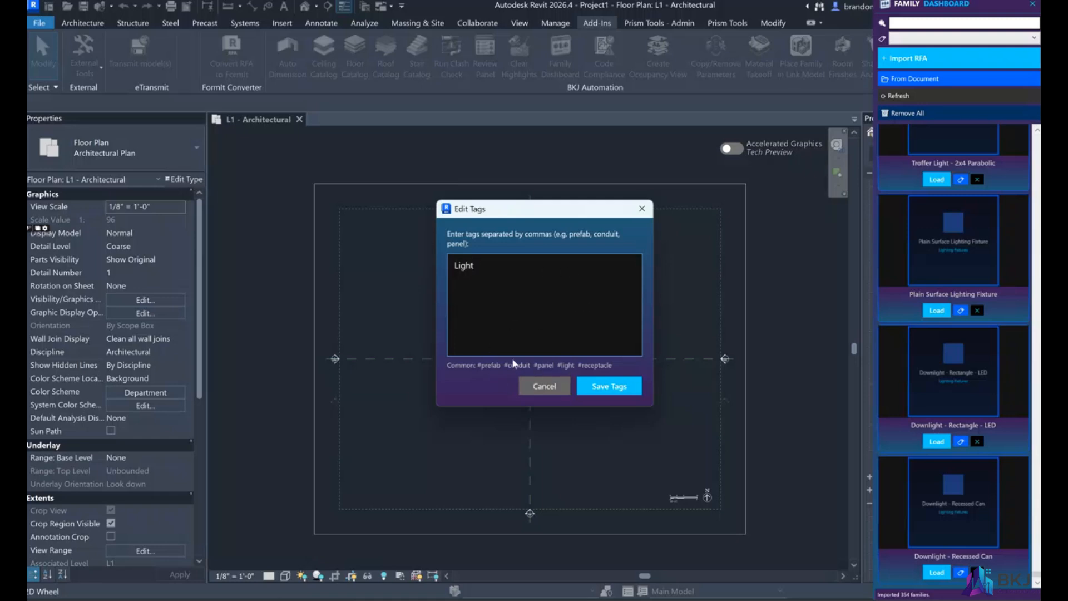
{"action": "left_click", "coordinate": [454, 263]}
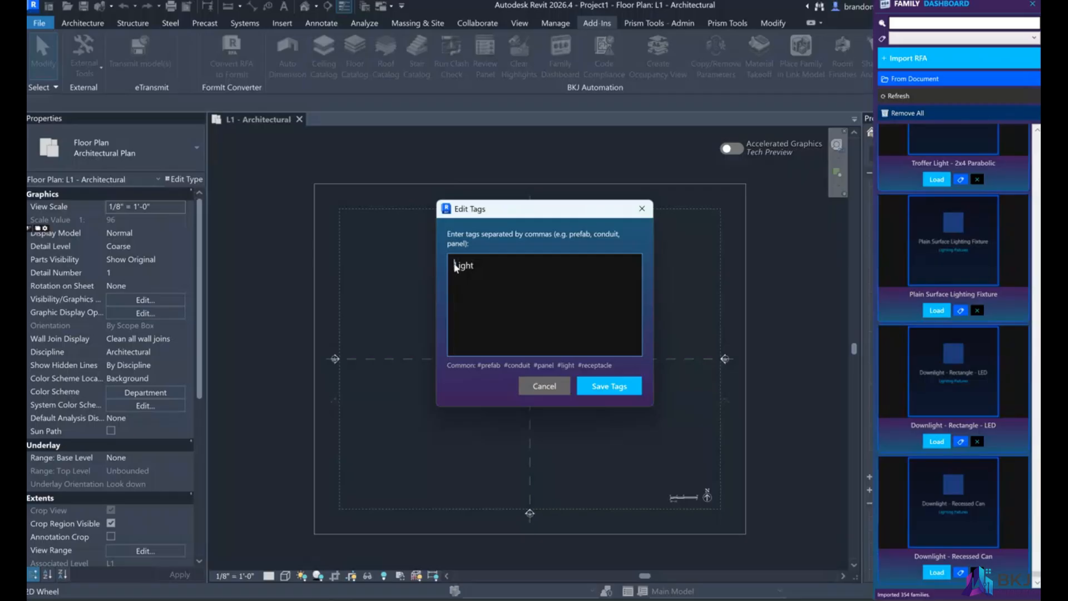
{"action": "left_click", "coordinate": [605, 386]}
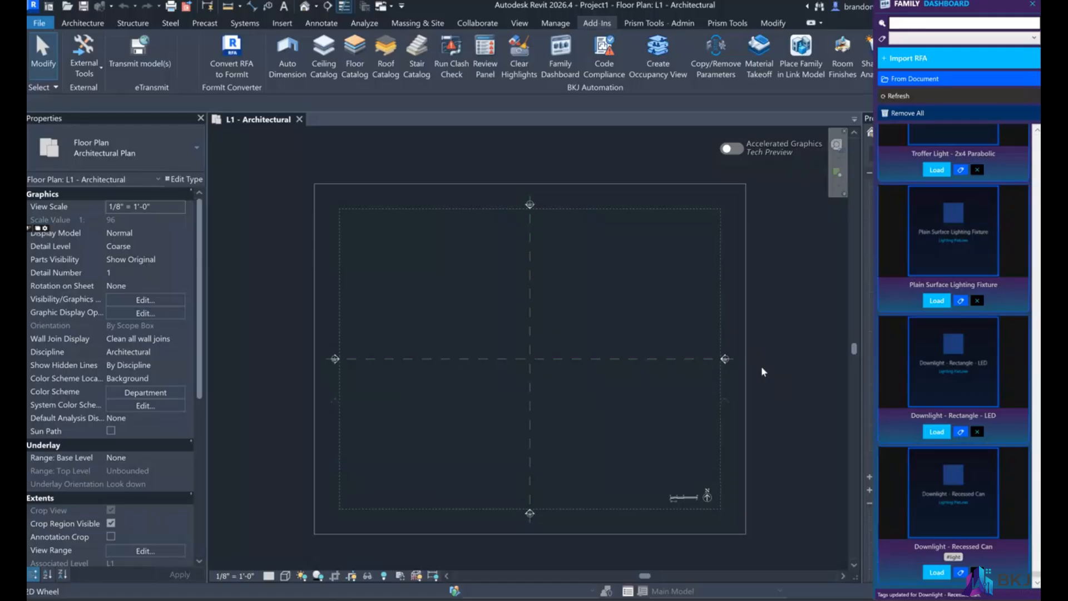
Step: Load the 6" Incandescent - 120V type of the Downlight - Recessed Can family from the catalog, without placing it in the view
{"action": "left_click", "coordinate": [937, 572]}
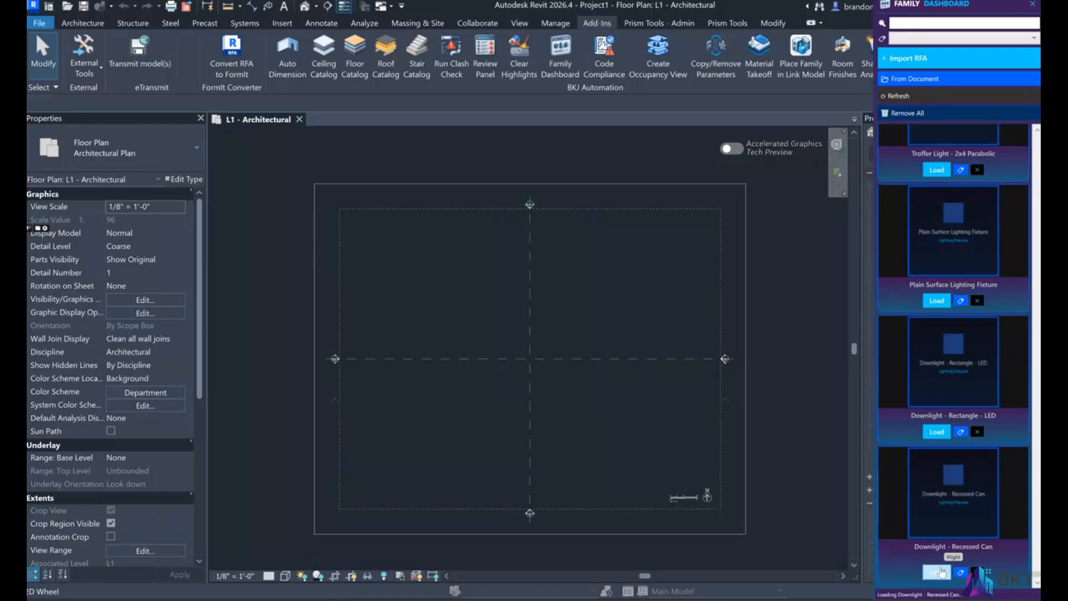
{"action": "left_click_drag", "start_coordinate": [845, 170], "coordinate": [524, 164]}
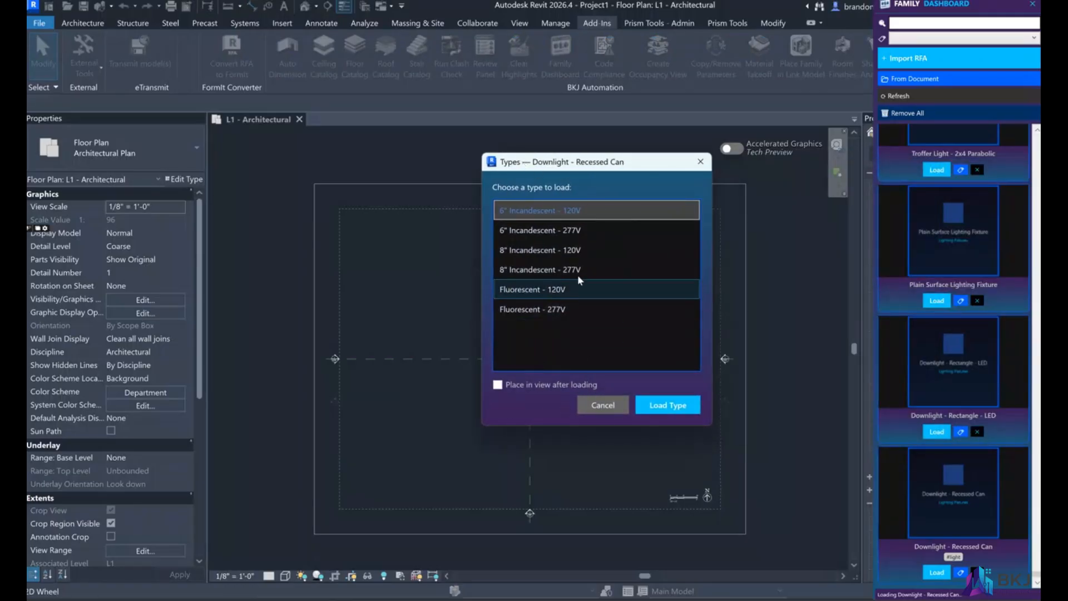
{"action": "left_click", "coordinate": [558, 273]}
{"action": "left_click", "coordinate": [558, 310]}
{"action": "left_click", "coordinate": [569, 247]}
{"action": "left_click", "coordinate": [578, 215]}
{"action": "left_click", "coordinate": [660, 412]}
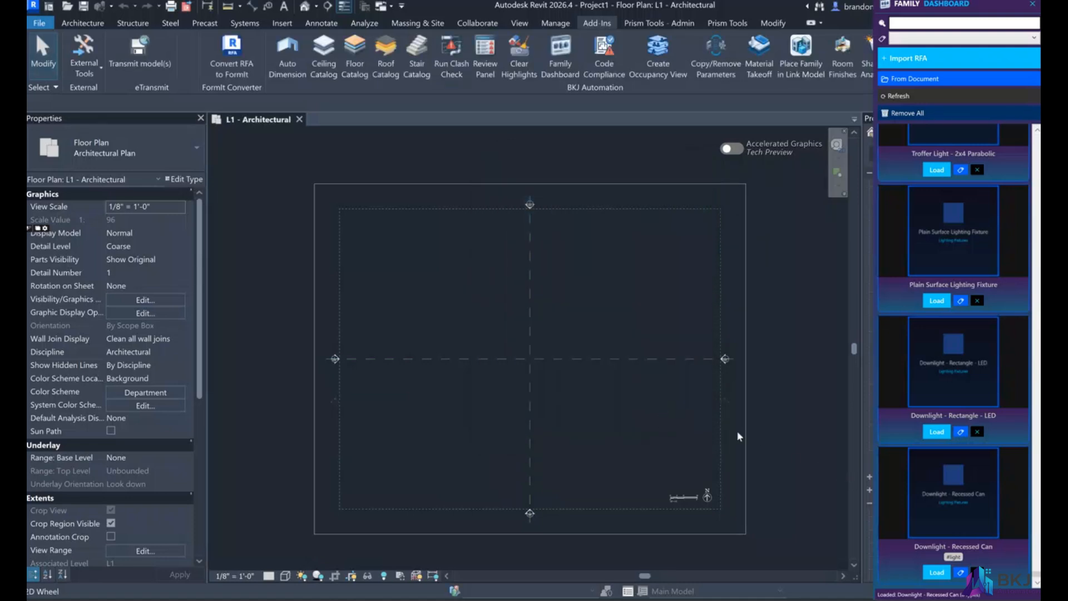
Step: Place a Downlight - Recessed Can, 6" Incandescent - 120V, near the crossing of the L1 plan's centre reference planes and inspect it in 3D
{"action": "left_click", "coordinate": [82, 22]}
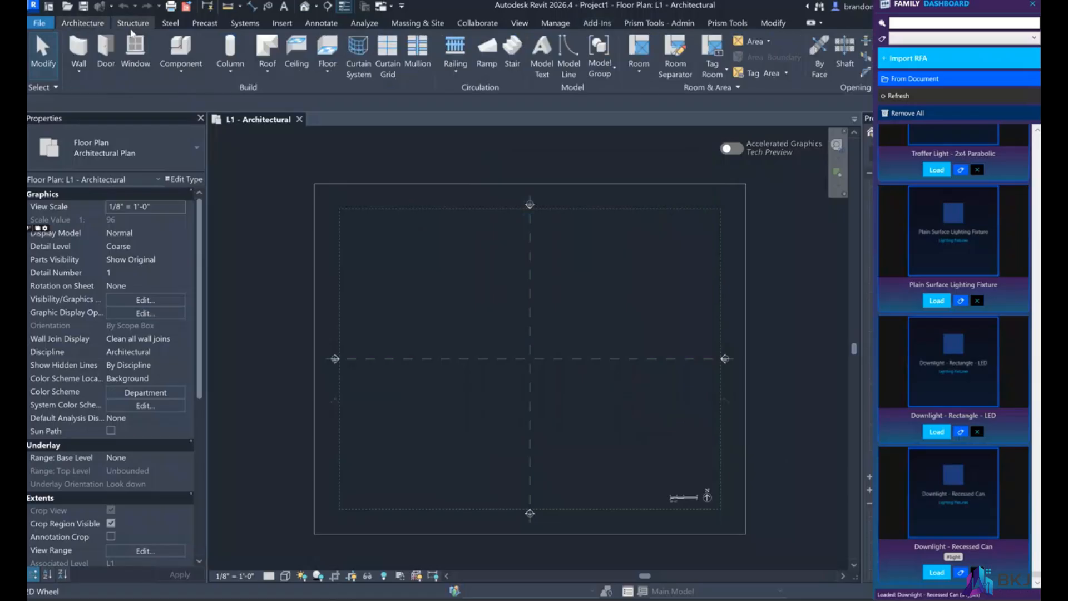
{"action": "left_click", "coordinate": [178, 47]}
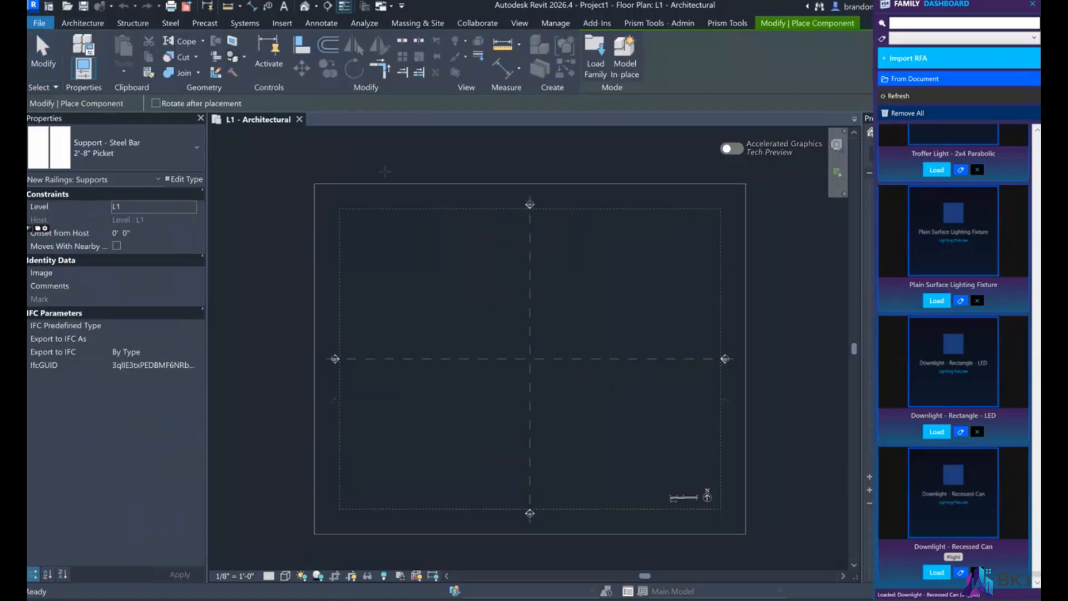
{"action": "left_click", "coordinate": [112, 146]}
{"action": "type", "text": "light"}
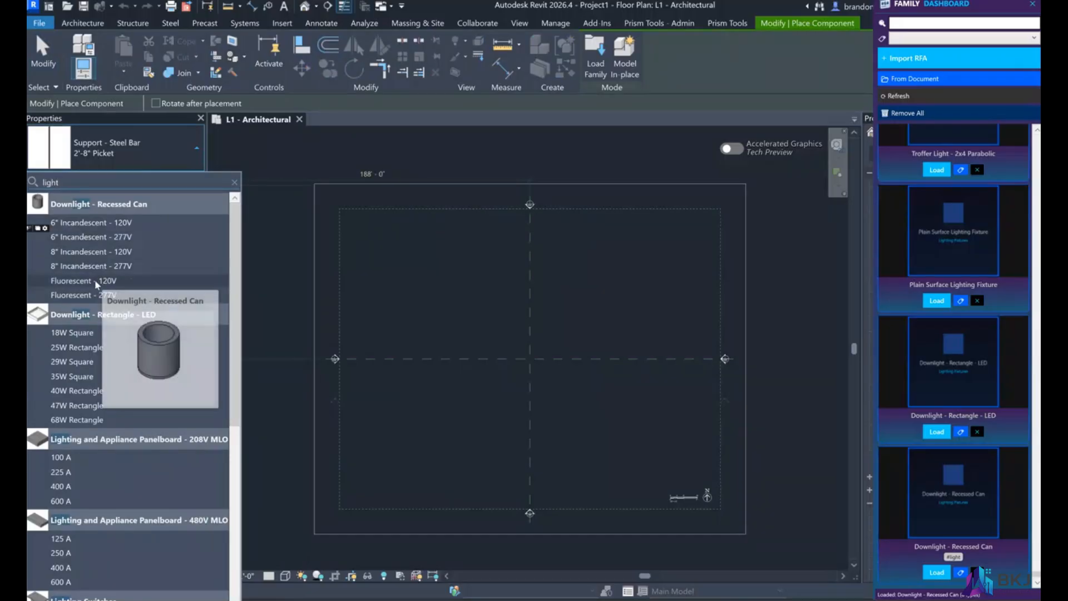
{"action": "left_click", "coordinate": [100, 223]}
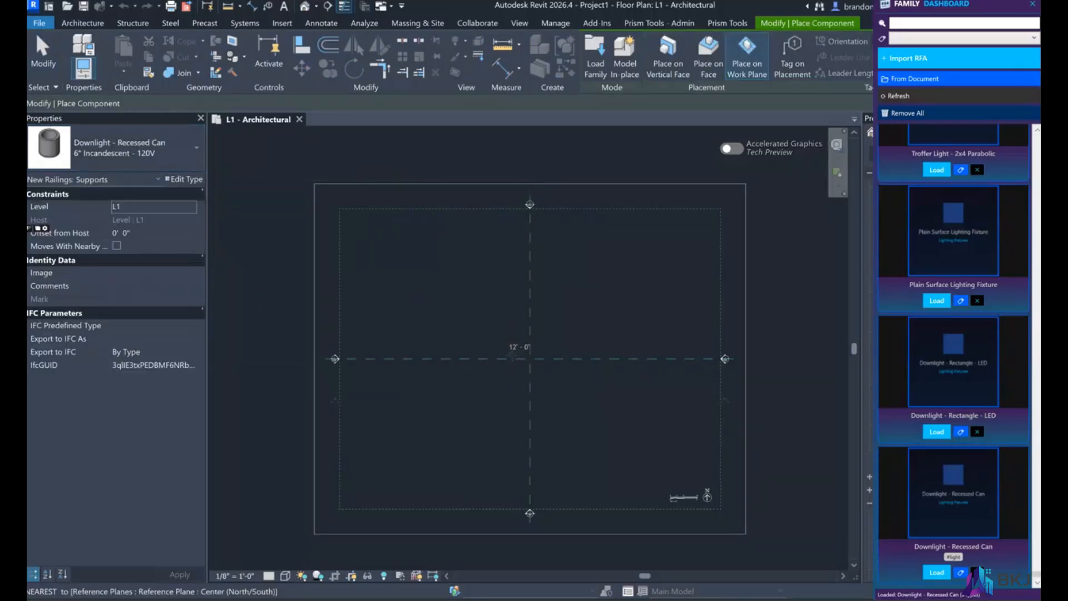
{"action": "scroll", "coordinate": [516, 355], "scroll_direction": "up", "scroll_amount": 5}
{"action": "left_click", "coordinate": [541, 356]}
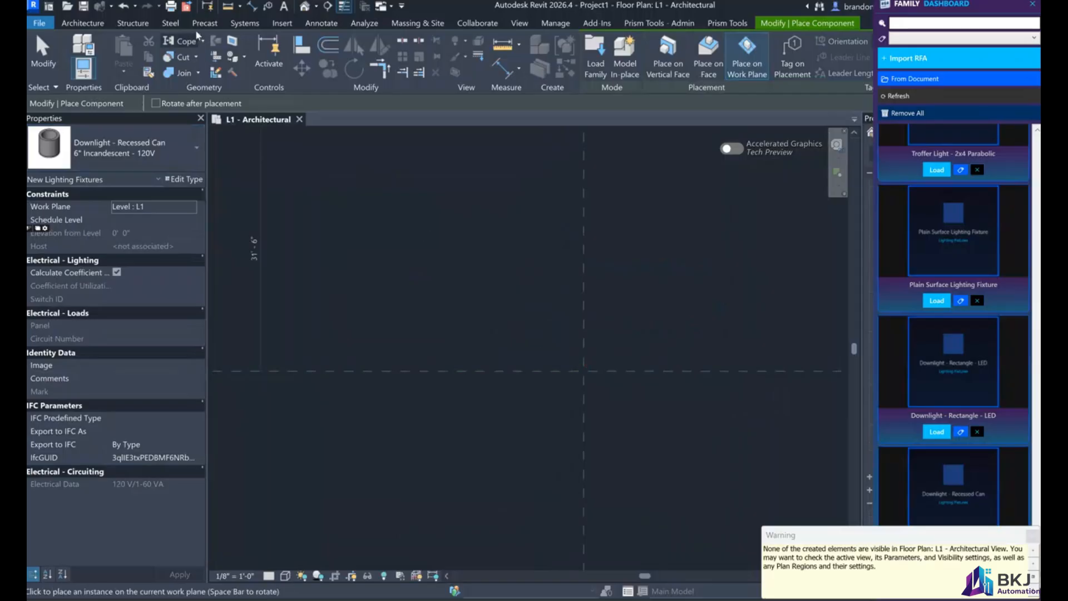
{"action": "left_click", "coordinate": [305, 8]}
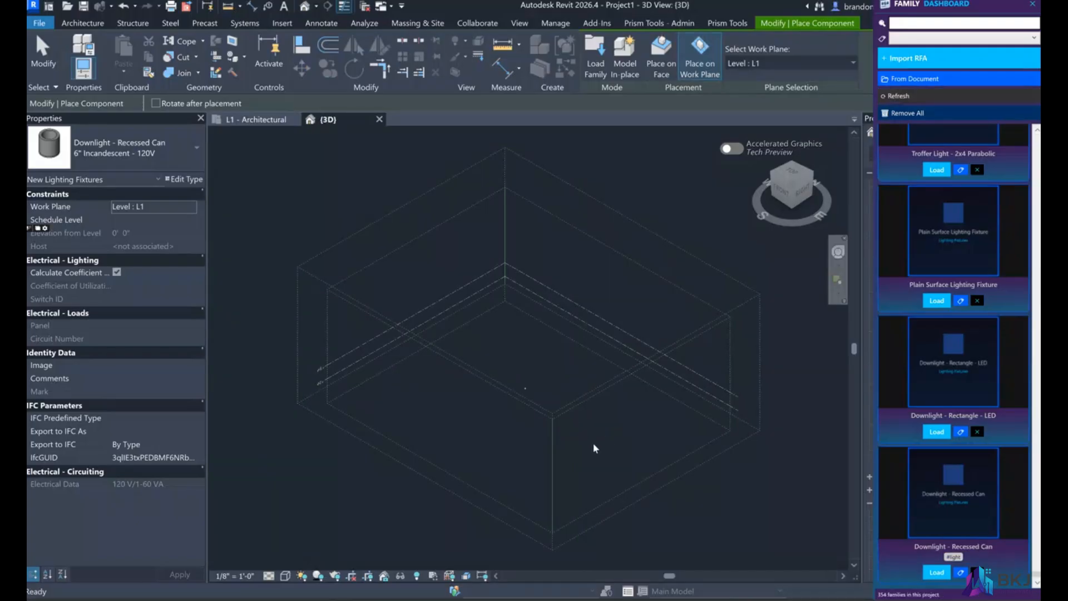
{"action": "scroll", "coordinate": [573, 424], "scroll_direction": "up", "scroll_amount": 5}
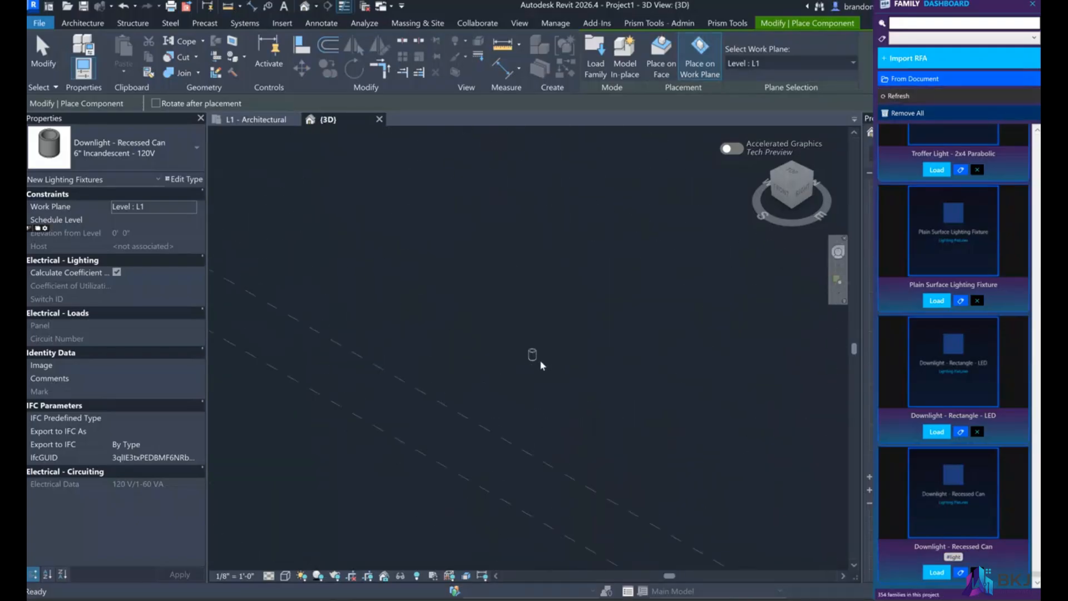
Step: Remove all families from this project's dashboard catalog
{"action": "left_click", "coordinate": [907, 114]}
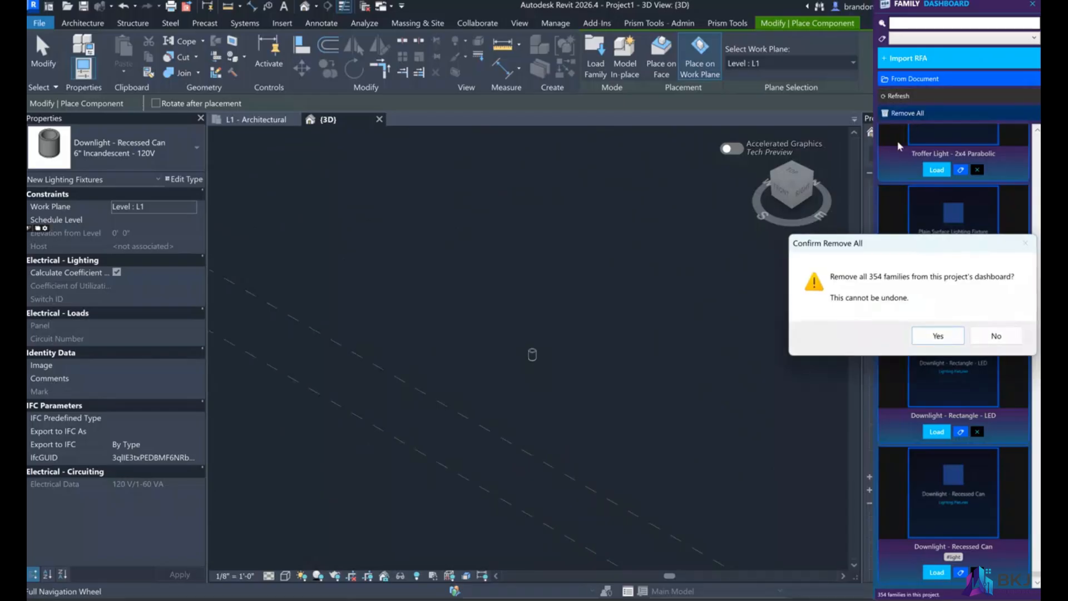
{"action": "left_click", "coordinate": [939, 335]}
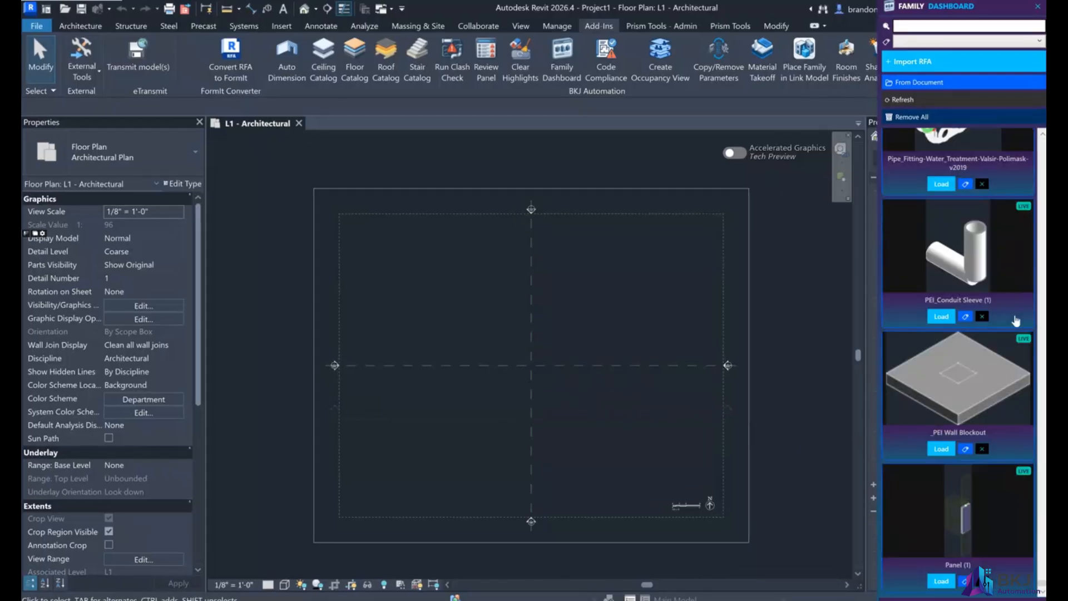
Step: Examine the catalog thumbnails, comparing the lighting fixture families with the live previews of the pipe fitting, conduit sleeve, wall blockout and panel families
{"action": "scroll", "coordinate": [985, 506], "scroll_direction": "up", "scroll_amount": 1}
{"action": "scroll", "coordinate": [985, 506], "scroll_direction": "up", "scroll_amount": 1}
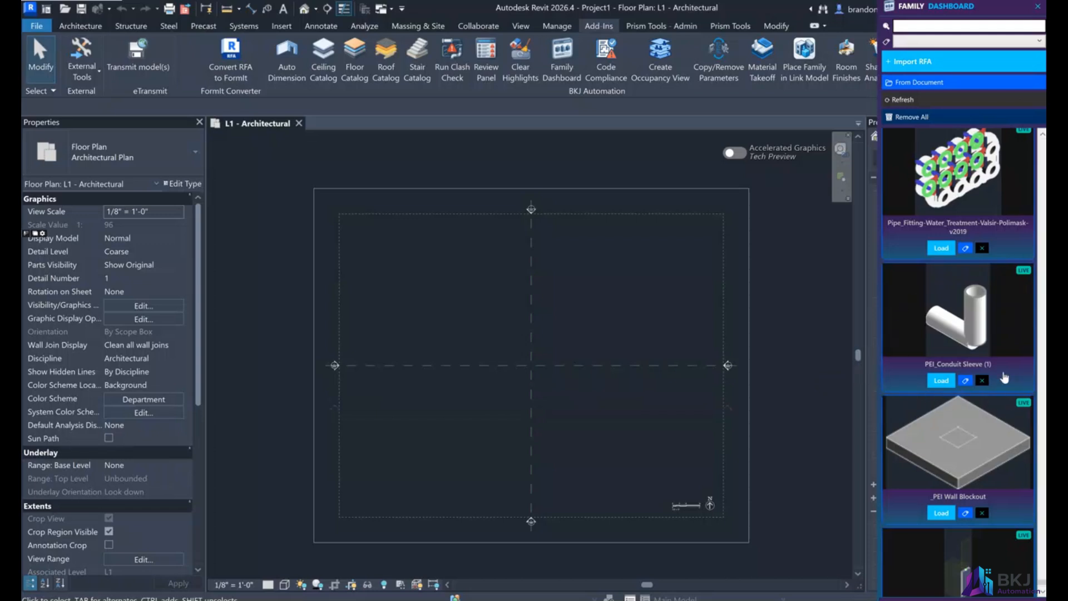
{"action": "scroll", "coordinate": [946, 334], "scroll_direction": "down", "scroll_amount": 2}
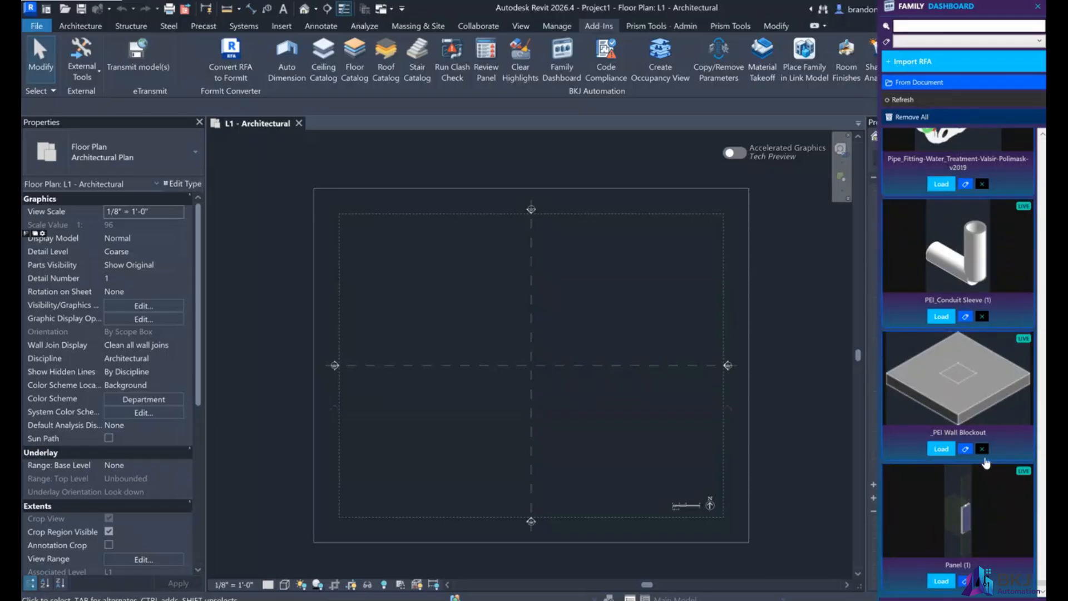
{"action": "scroll", "coordinate": [946, 345], "scroll_direction": "up", "scroll_amount": 8}
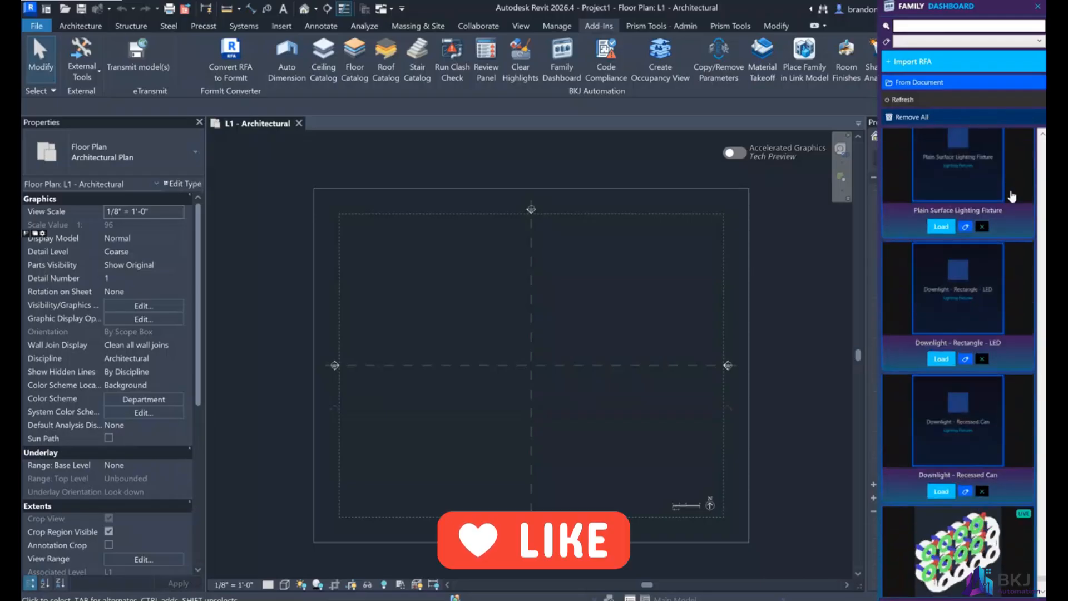
{"action": "scroll", "coordinate": [914, 390], "scroll_direction": "up", "scroll_amount": 2}
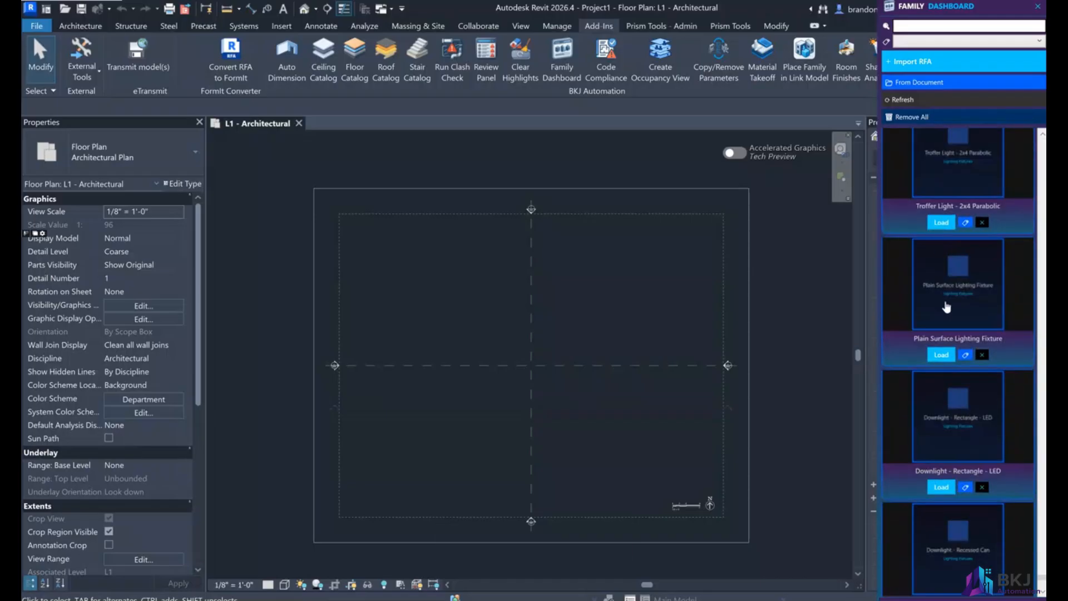
{"action": "scroll", "coordinate": [926, 356], "scroll_direction": "down", "scroll_amount": 3}
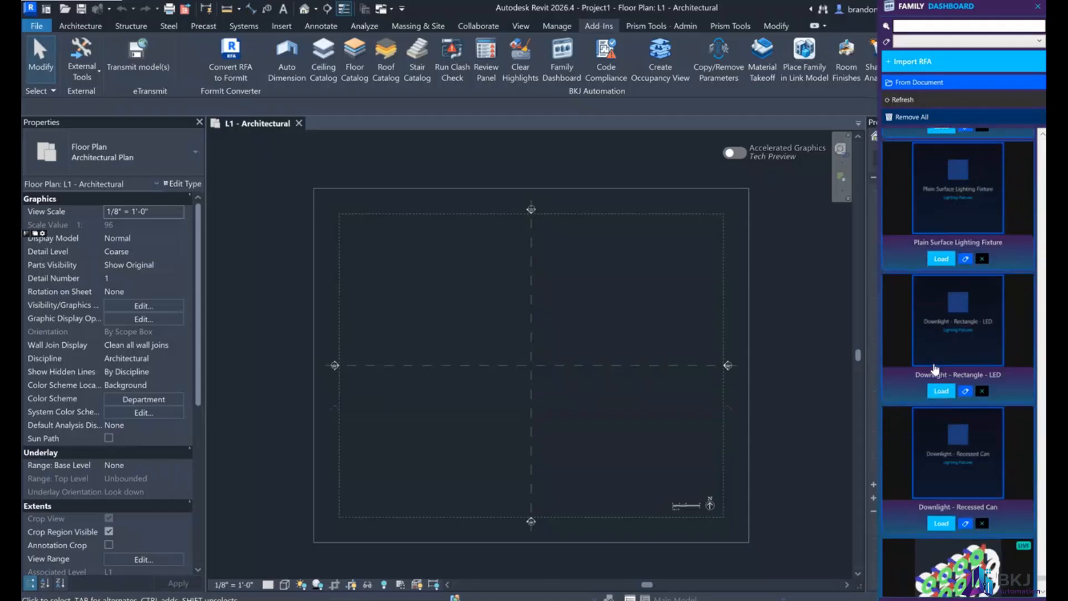
{"action": "scroll", "coordinate": [938, 371], "scroll_direction": "down", "scroll_amount": 3}
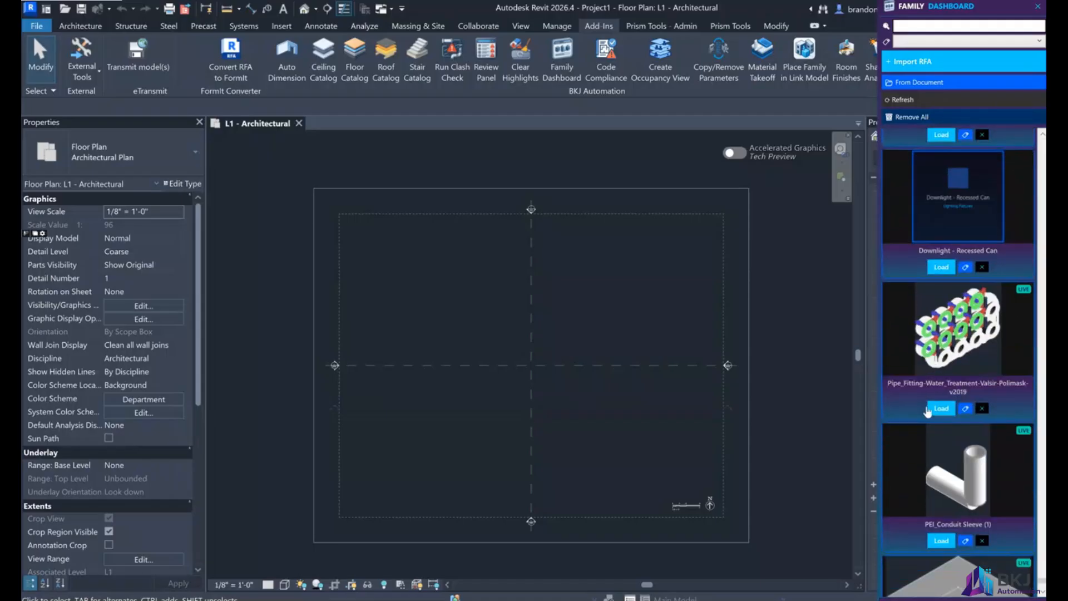
{"action": "scroll", "coordinate": [959, 439], "scroll_direction": "down", "scroll_amount": 1}
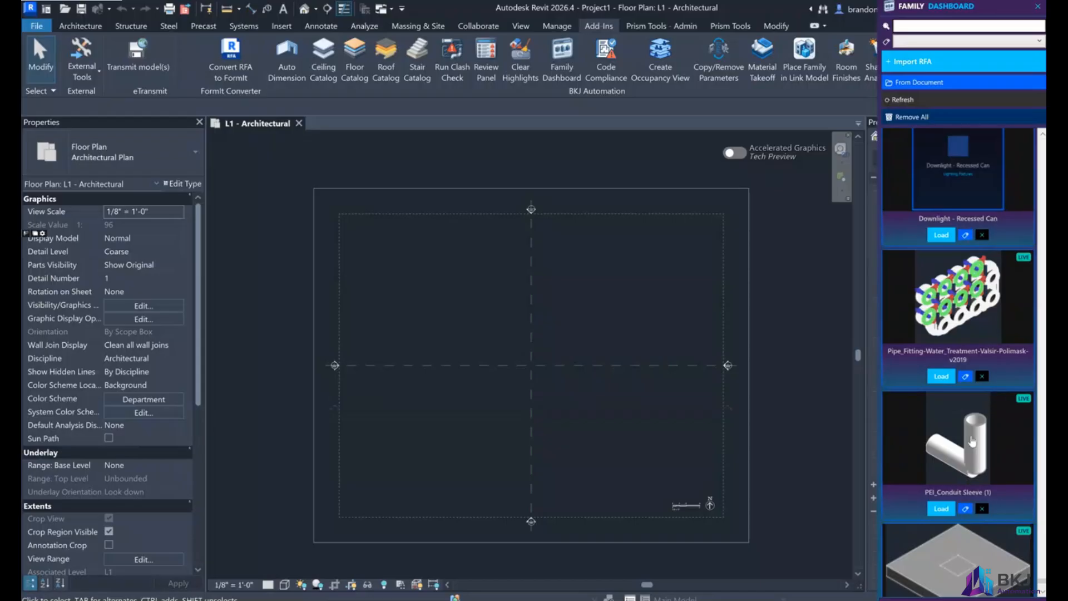